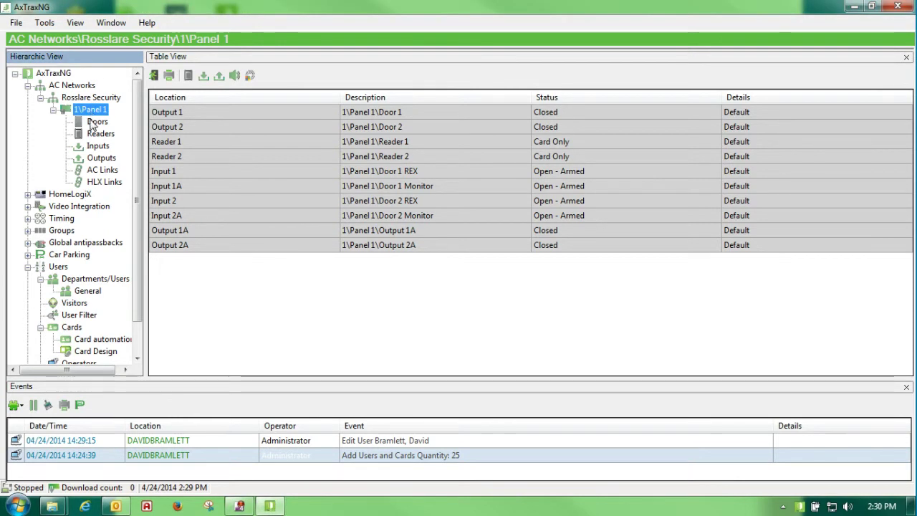
# - Open the settings of Door 1 on Panel 1 and set its description to Test
pyautogui.click(96, 122)
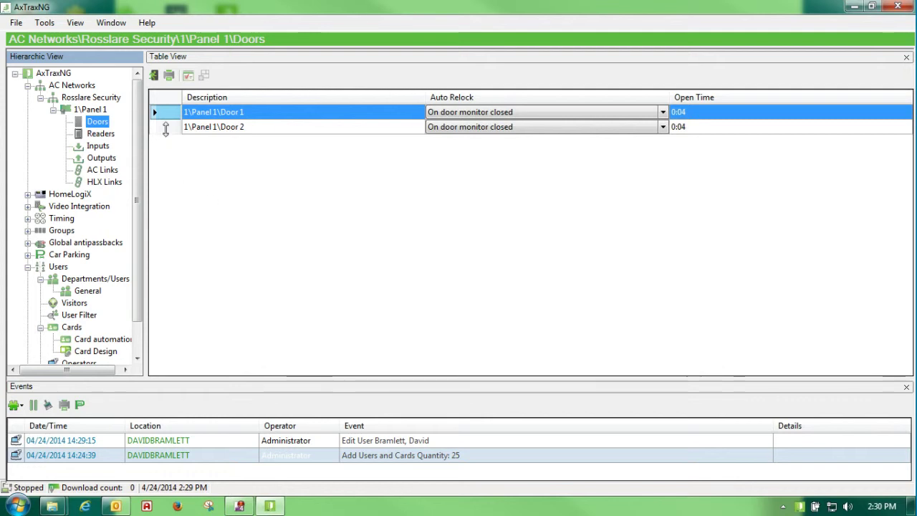
pyautogui.doubleClick(170, 118)
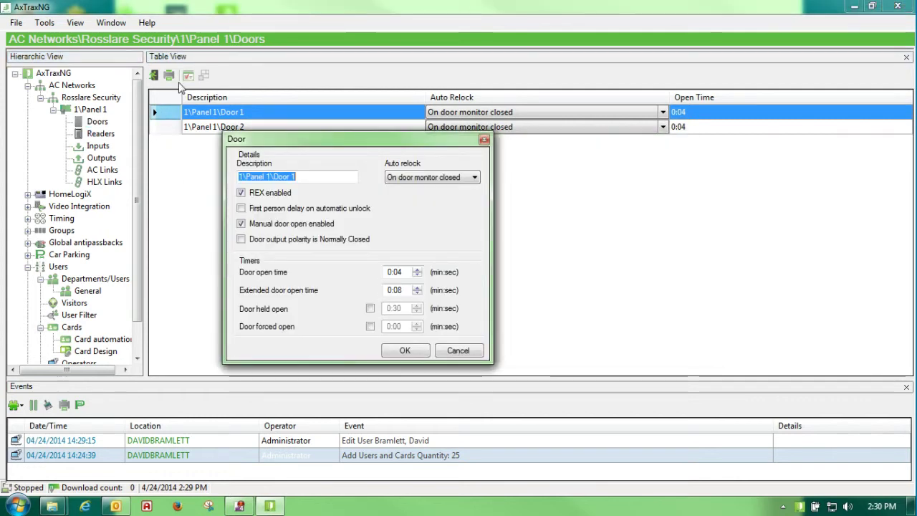
pyautogui.click(301, 179)
pyautogui.moveTo(302, 179); pyautogui.dragTo(191, 185)
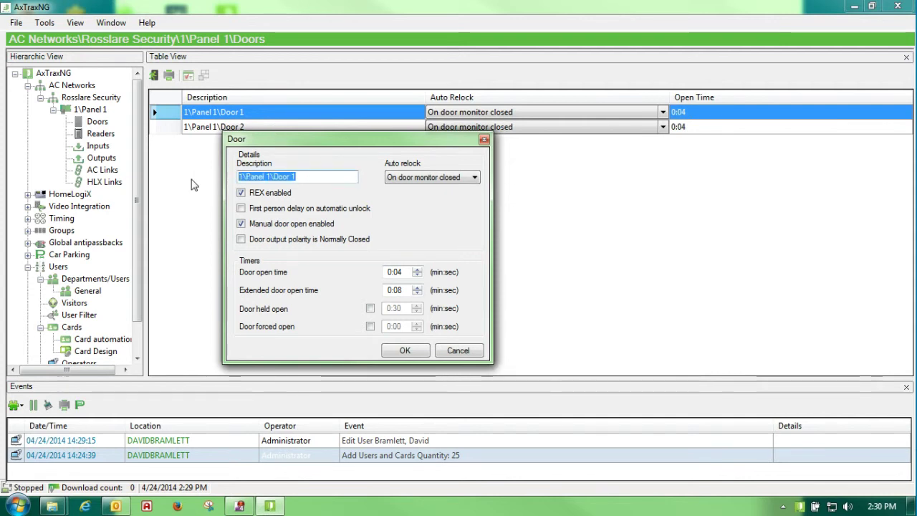
pyautogui.write('Test')
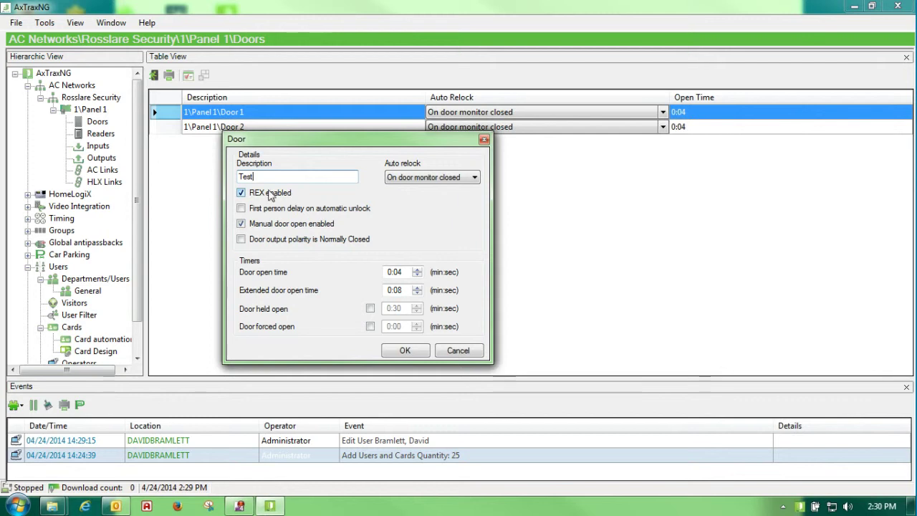
# - Toggle the door's REX enabled option off and back on, and try the First person delay on automatic unlock option
pyautogui.click(241, 192)
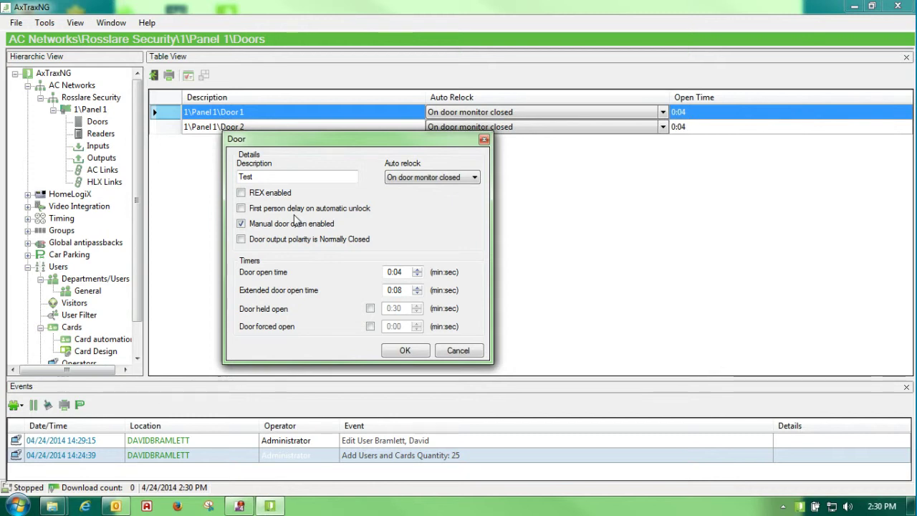
pyautogui.click(241, 194)
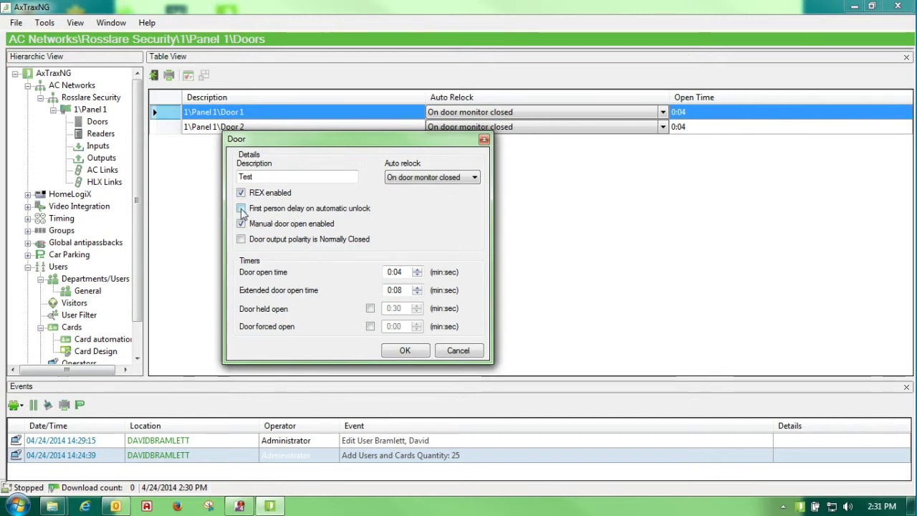
pyautogui.click(241, 209)
pyautogui.click(240, 209)
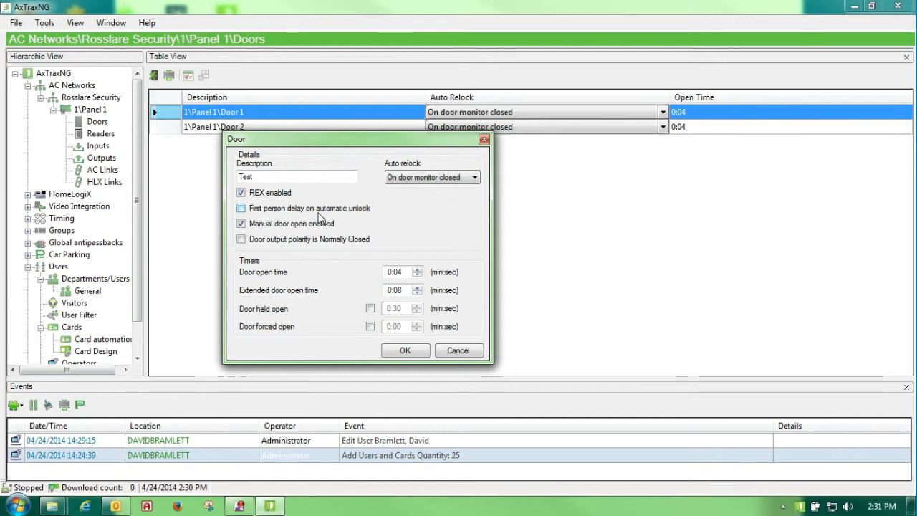
pyautogui.click(242, 208)
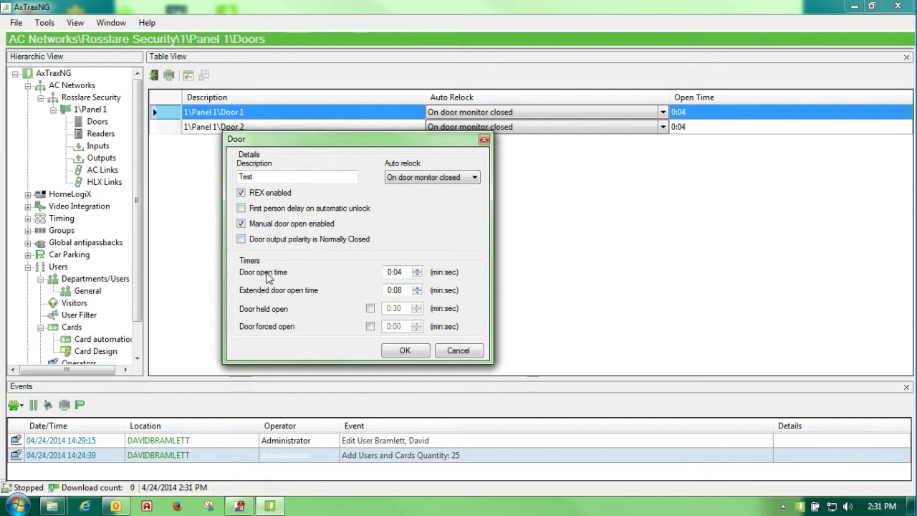
# - Switch the door's Manual door open option off and on again, and try the Normally Closed output polarity option
pyautogui.click(279, 226)
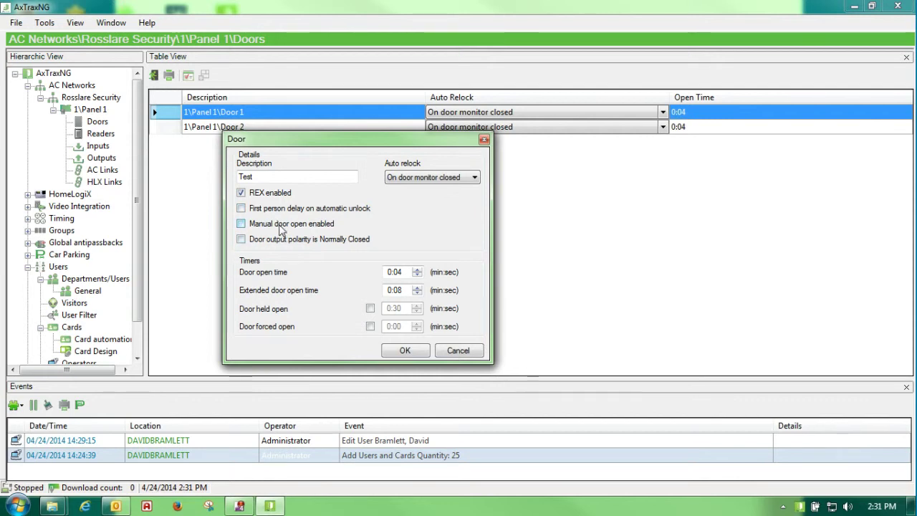
pyautogui.click(280, 226)
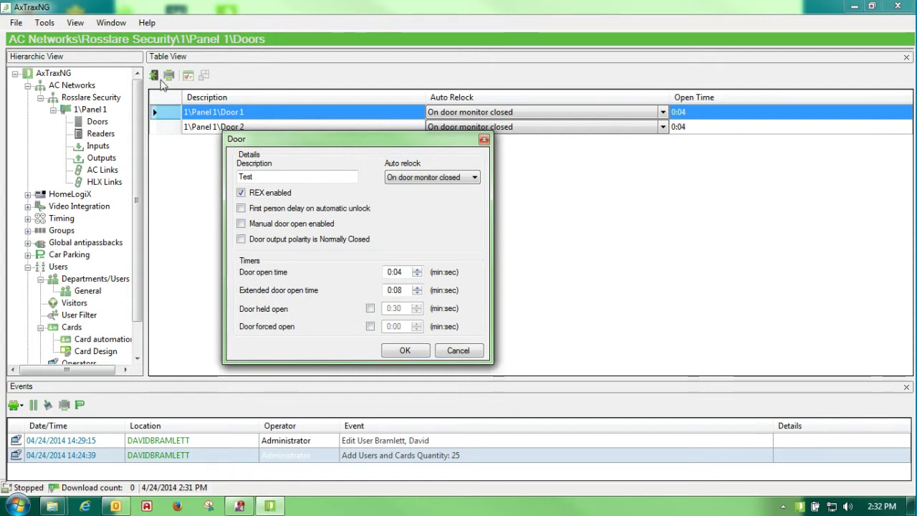
pyautogui.click(242, 223)
pyautogui.click(278, 244)
pyautogui.click(312, 245)
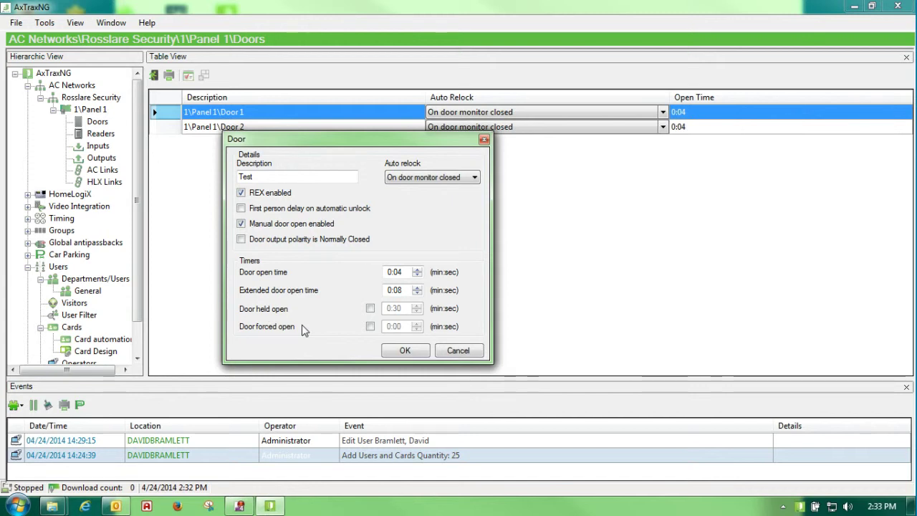
# - Try enabling the Door held open and Door forced open timers, and switch both off again
pyautogui.click(370, 308)
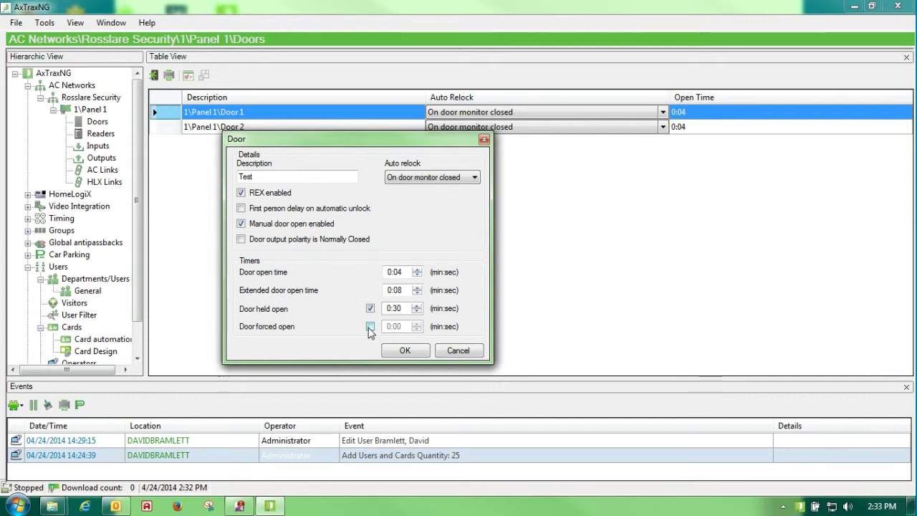
pyautogui.click(370, 327)
pyautogui.click(370, 327)
pyautogui.click(370, 308)
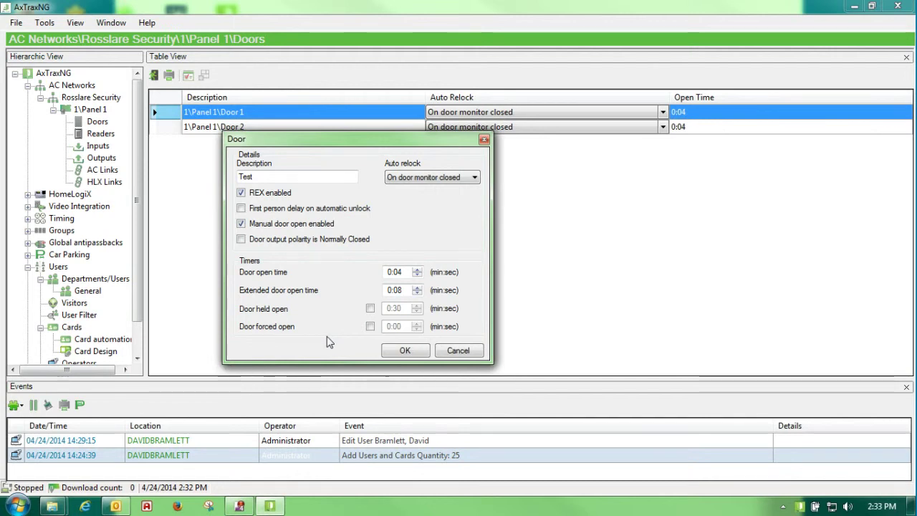
# - Set the door's auto relock to None and discard all changes to the door
pyautogui.click(475, 178)
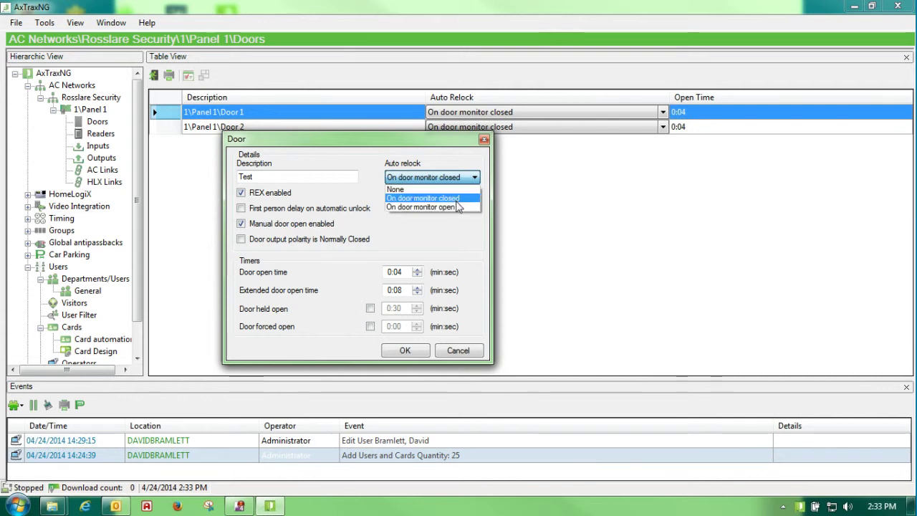
pyautogui.click(445, 190)
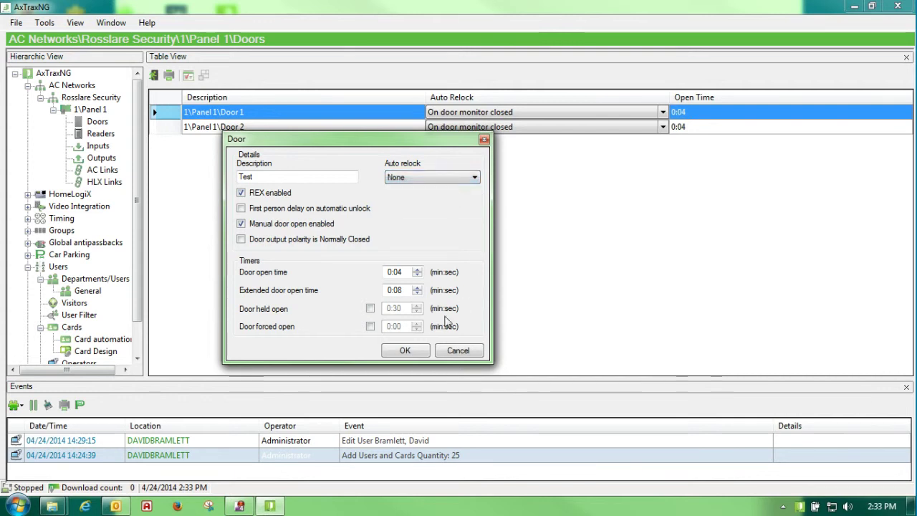
pyautogui.click(444, 354)
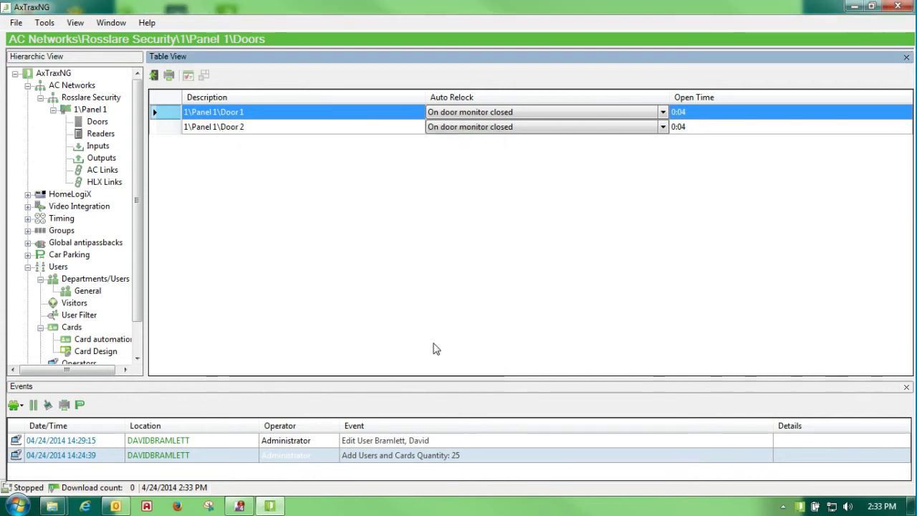
# - Open the settings of Reader 1 on Panel 1 and set its description to Test
pyautogui.click(99, 136)
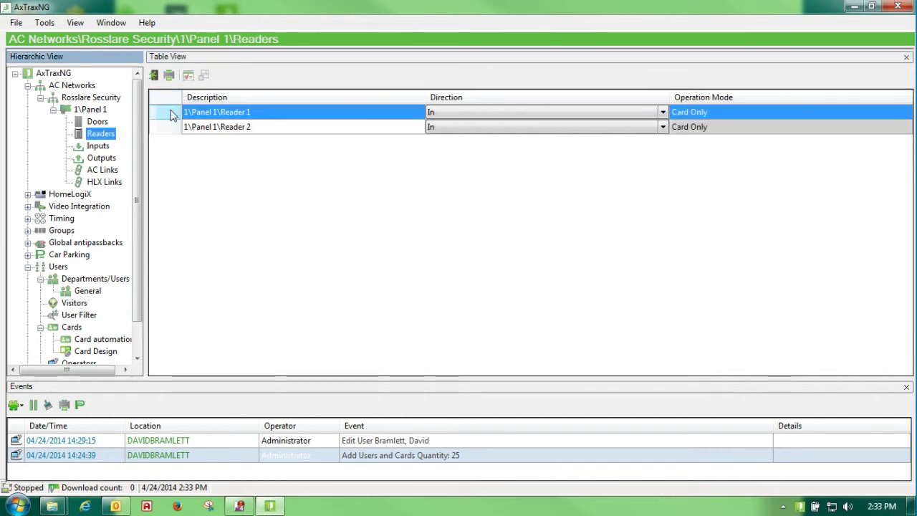
pyautogui.click(171, 115)
pyautogui.doubleClick(171, 116)
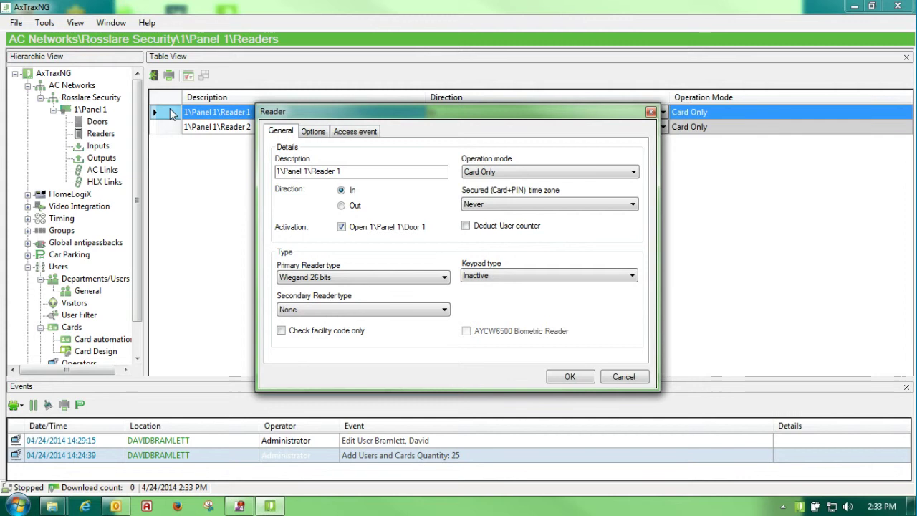
pyautogui.moveTo(341, 106); pyautogui.dragTo(267, 118)
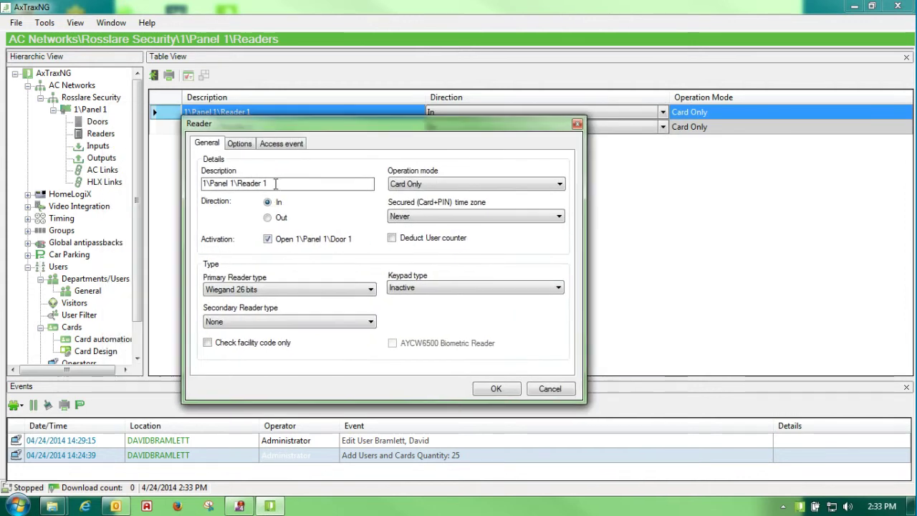
pyautogui.moveTo(268, 183); pyautogui.dragTo(50, 177)
pyautogui.write('Test')
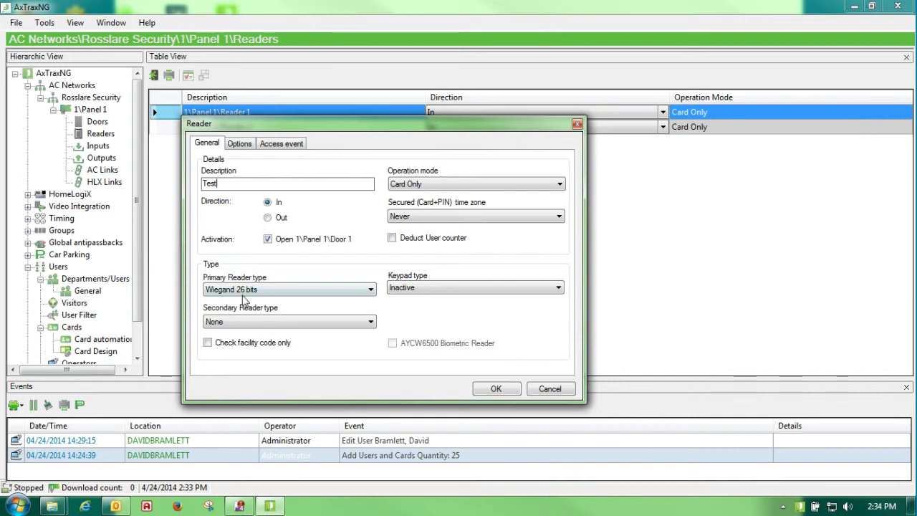
# - Toggle the reader's activation option for opening Door 1 off and on, leaving it enabled
pyautogui.click(268, 239)
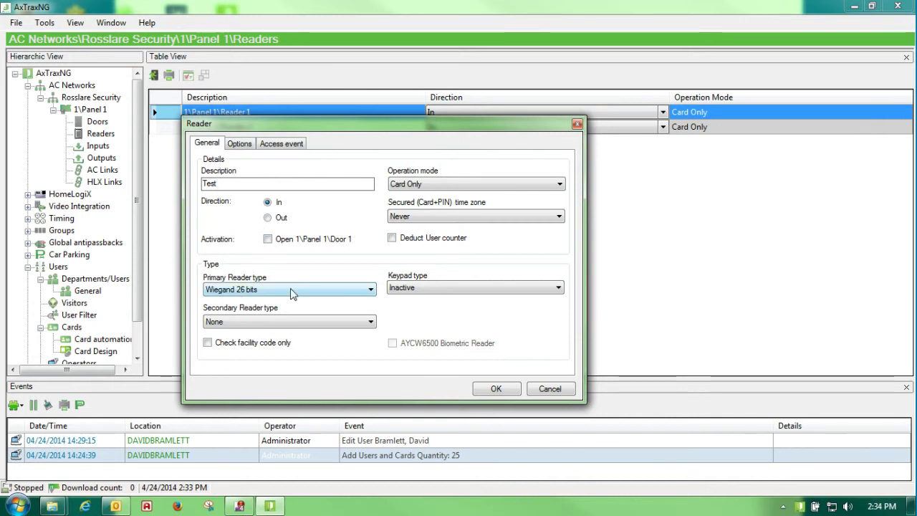
pyautogui.click(268, 239)
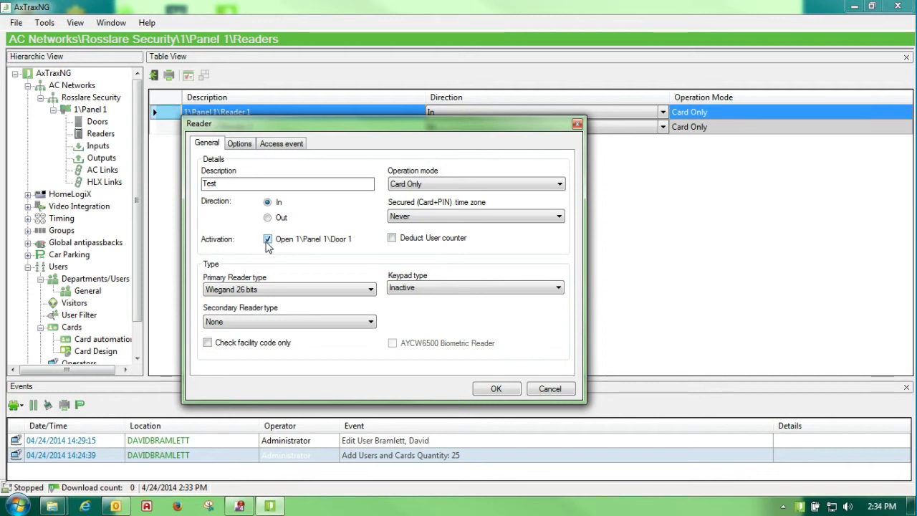
pyautogui.click(267, 239)
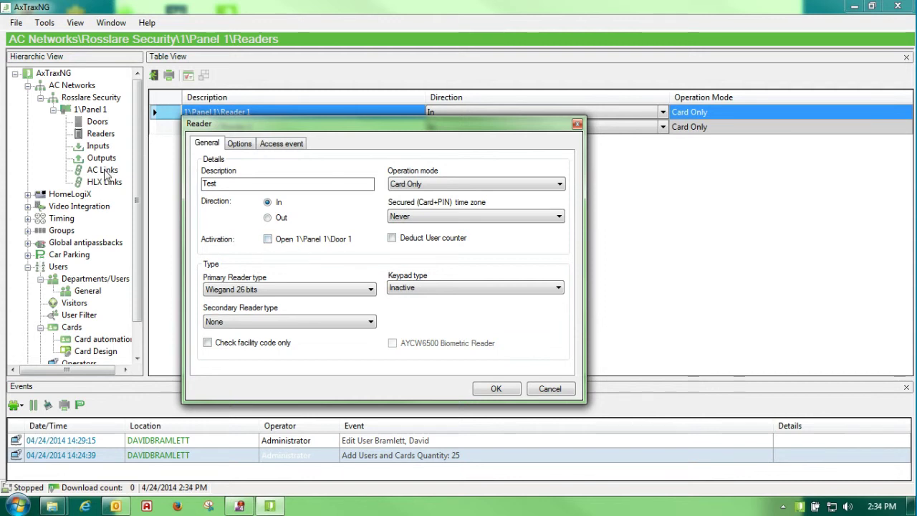
pyautogui.click(267, 240)
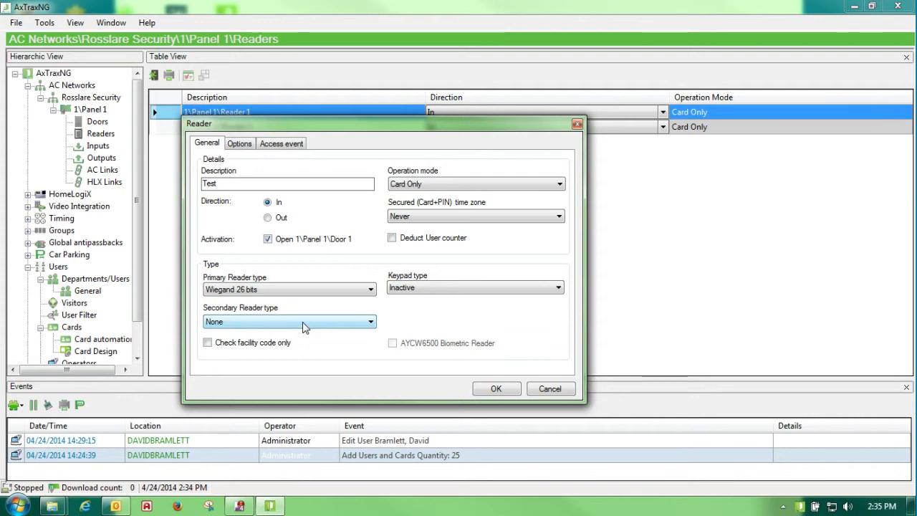
# - Enable Check facility code only, view the reader's facility code list, and disable the check again
pyautogui.click(228, 348)
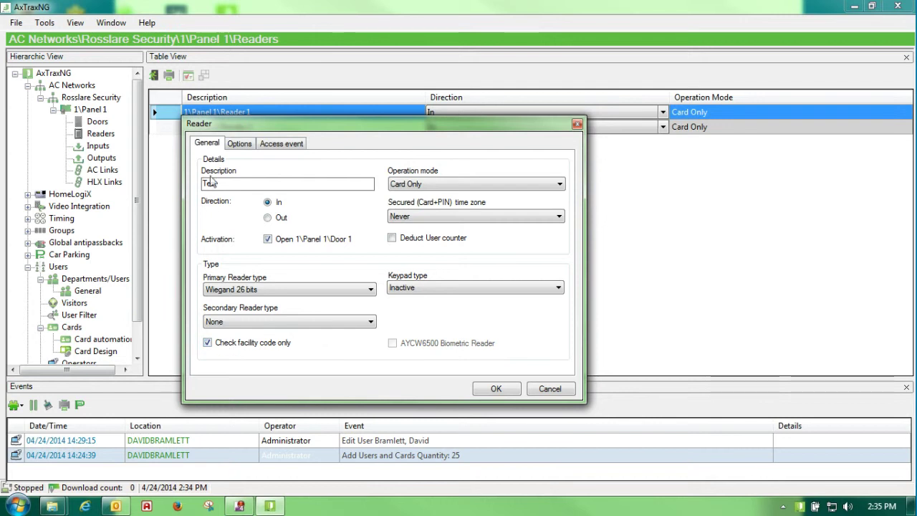
pyautogui.click(241, 143)
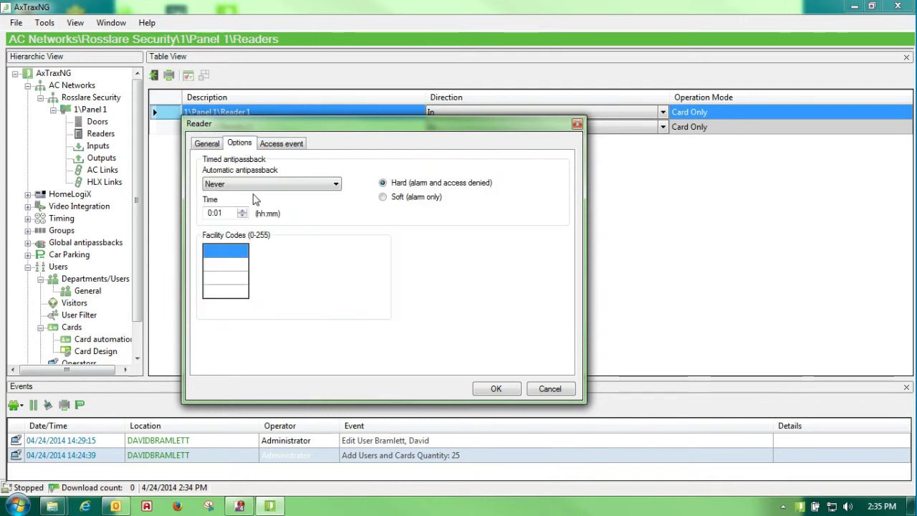
pyautogui.click(226, 250)
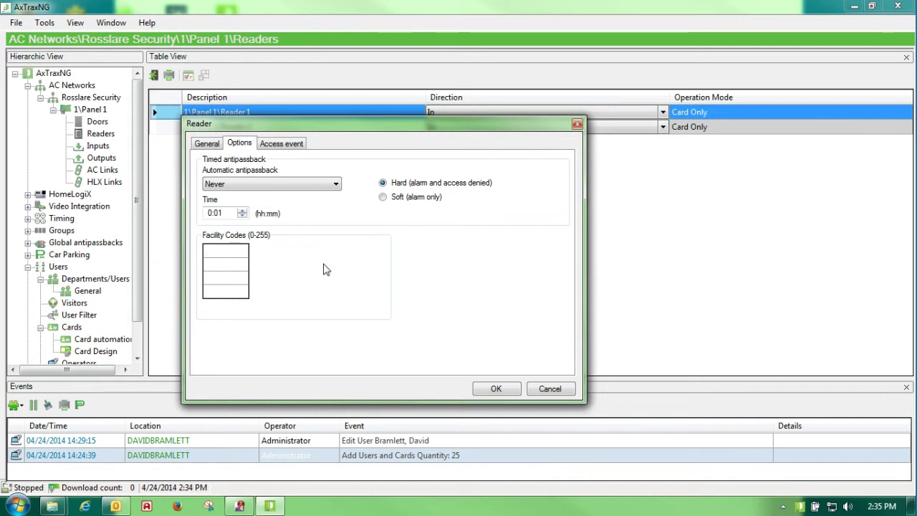
pyautogui.click(207, 143)
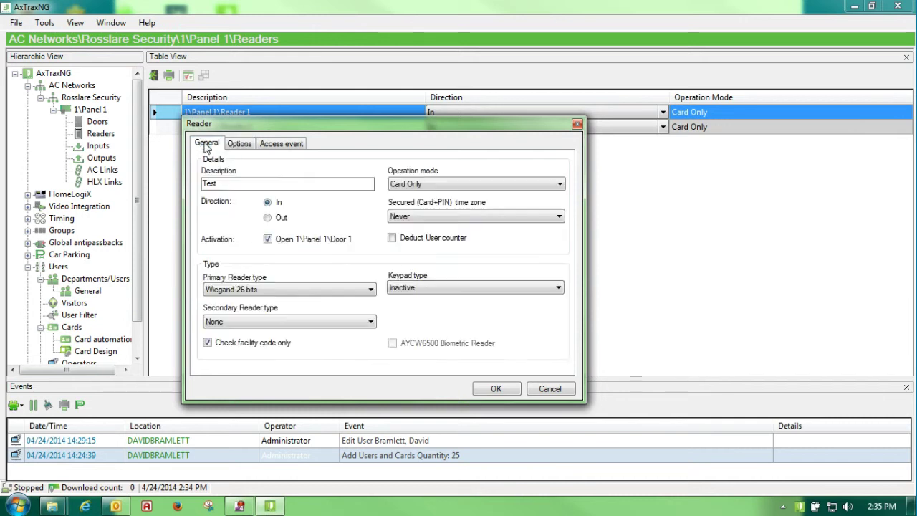
pyautogui.click(207, 342)
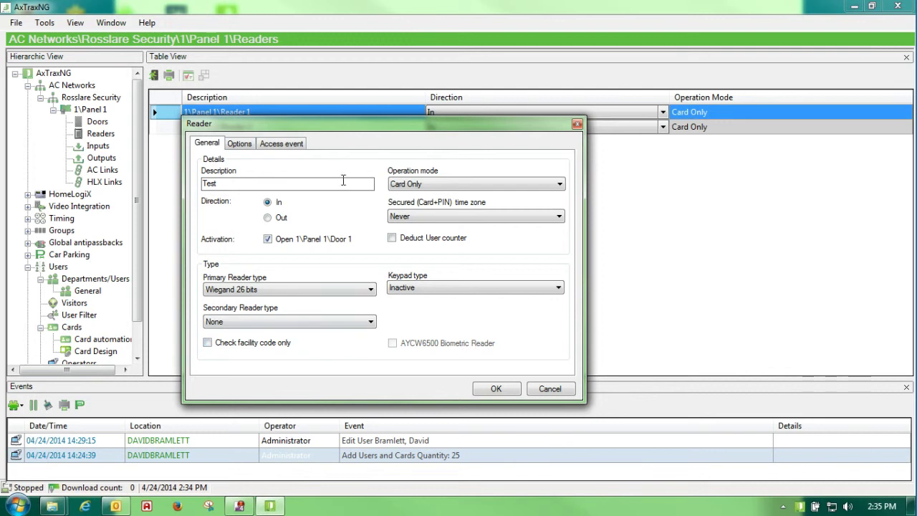
# - Try the Inactive and Desktop operation modes for the reader and set the mode to No Access
pyautogui.click(559, 186)
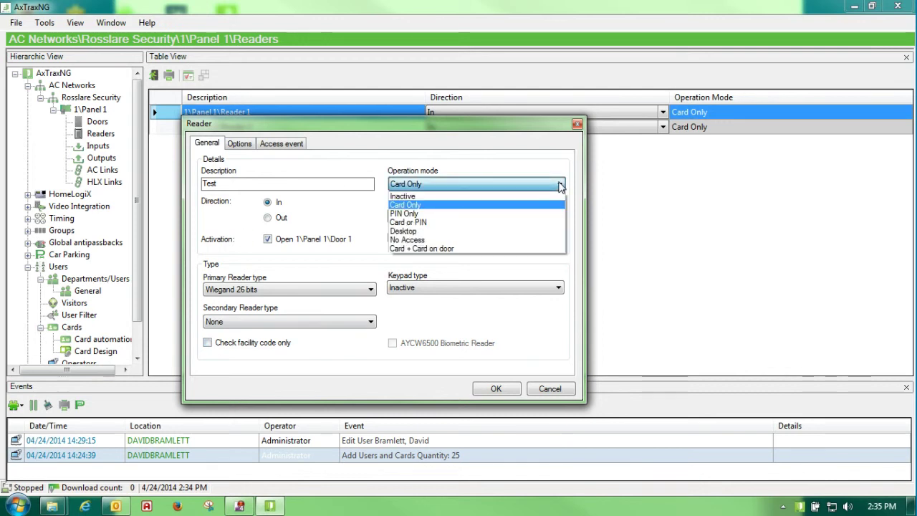
pyautogui.click(432, 201)
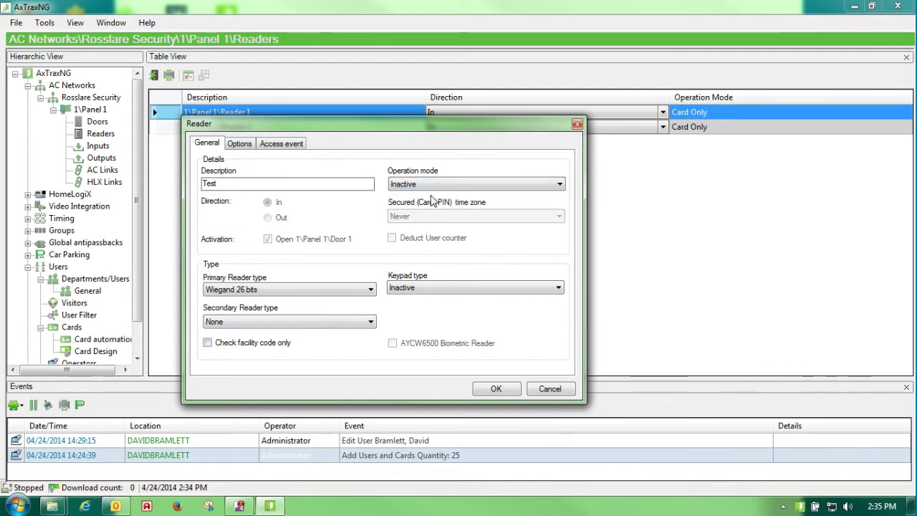
pyautogui.click(560, 186)
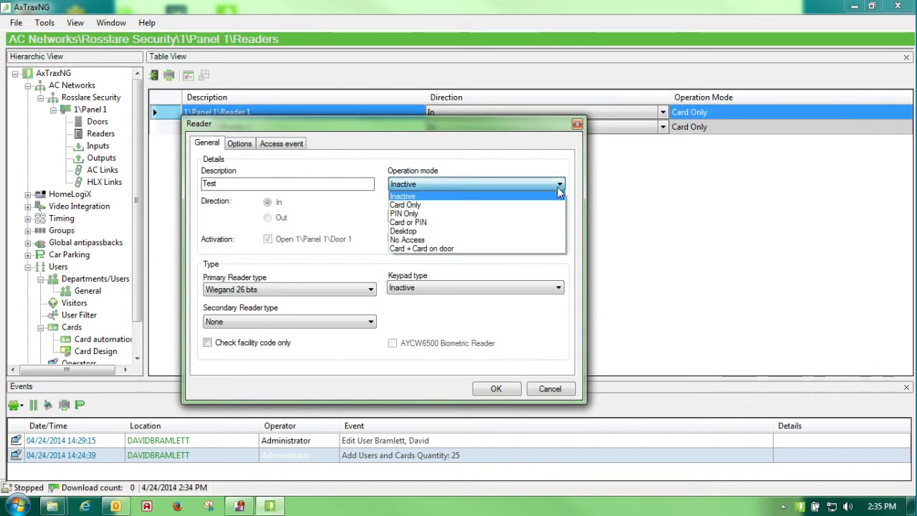
pyautogui.click(539, 231)
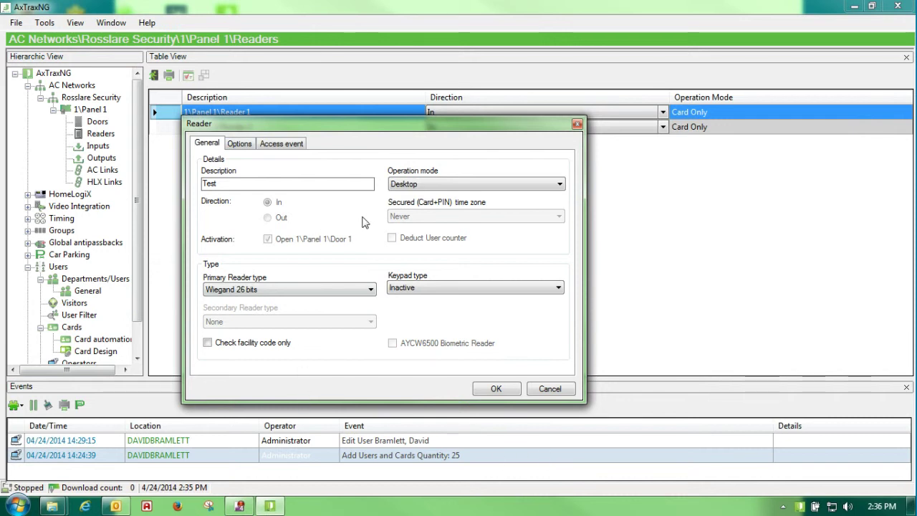
pyautogui.click(561, 185)
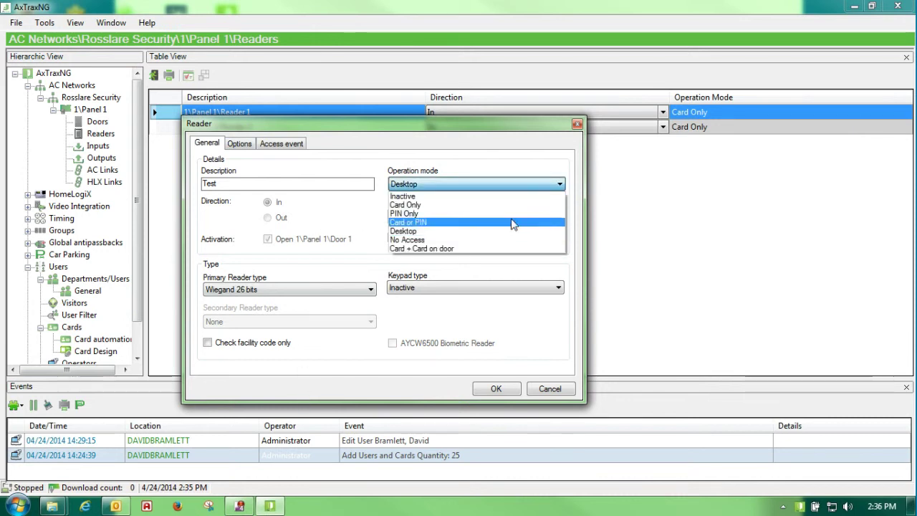
pyautogui.click(483, 240)
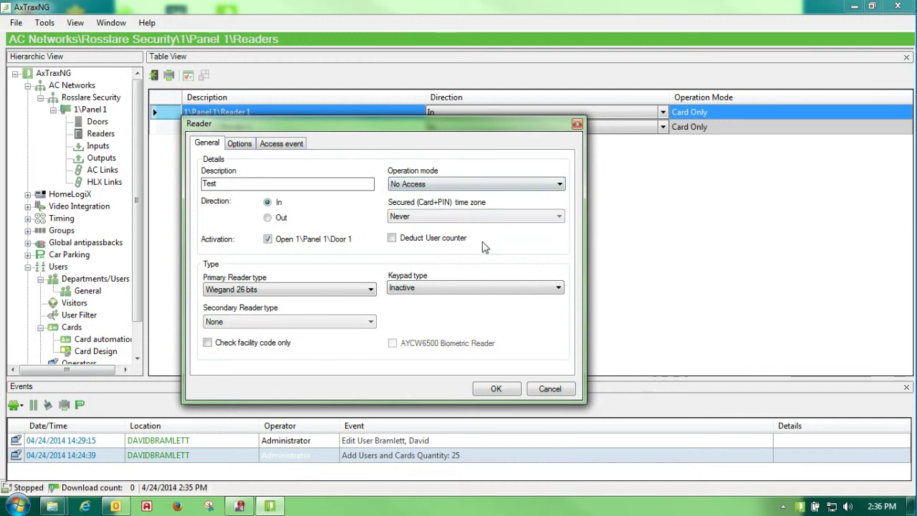
# - Try the Card + Card on door operation mode, set the mode to Card or PIN, and keep the Secured (Card+PIN) time zone at Never
pyautogui.click(560, 184)
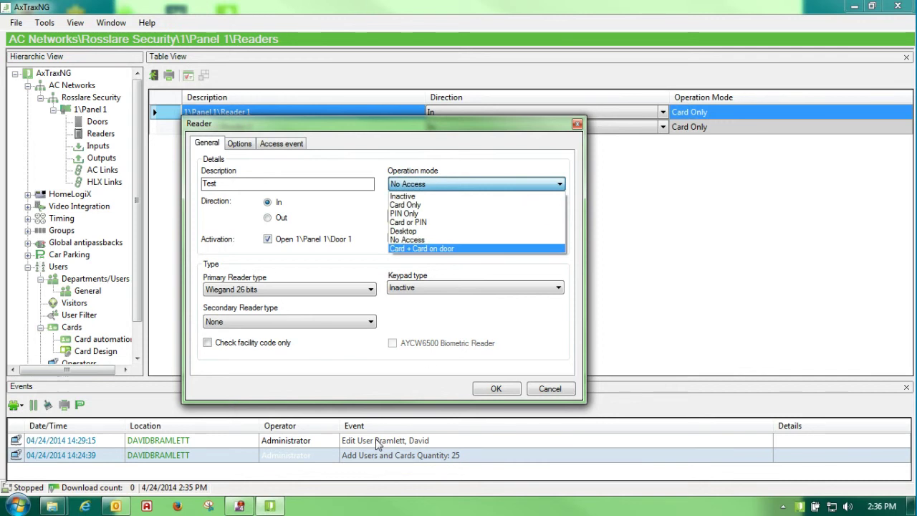
pyautogui.click(416, 240)
pyautogui.click(559, 184)
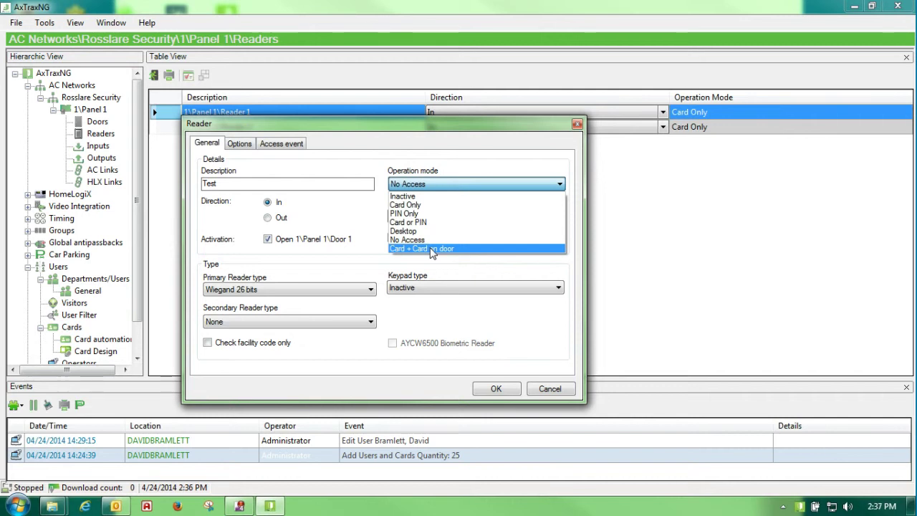
pyautogui.click(433, 251)
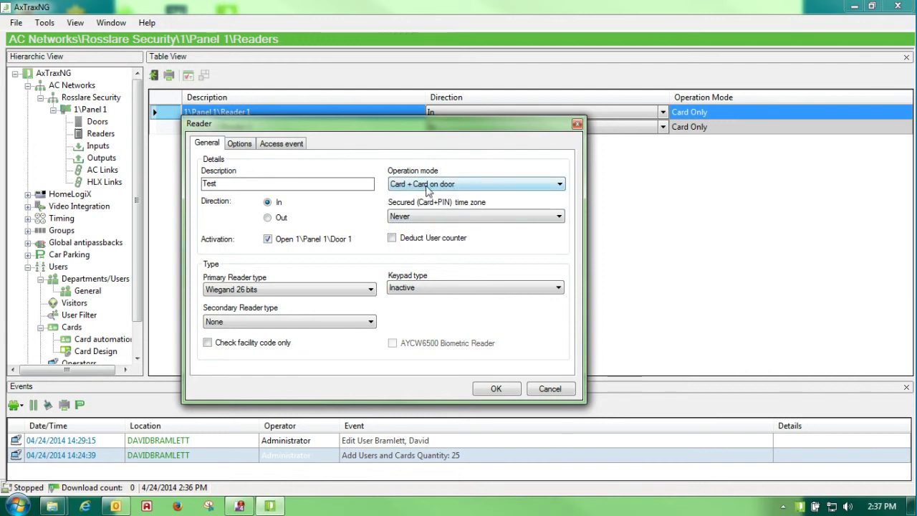
pyautogui.click(560, 184)
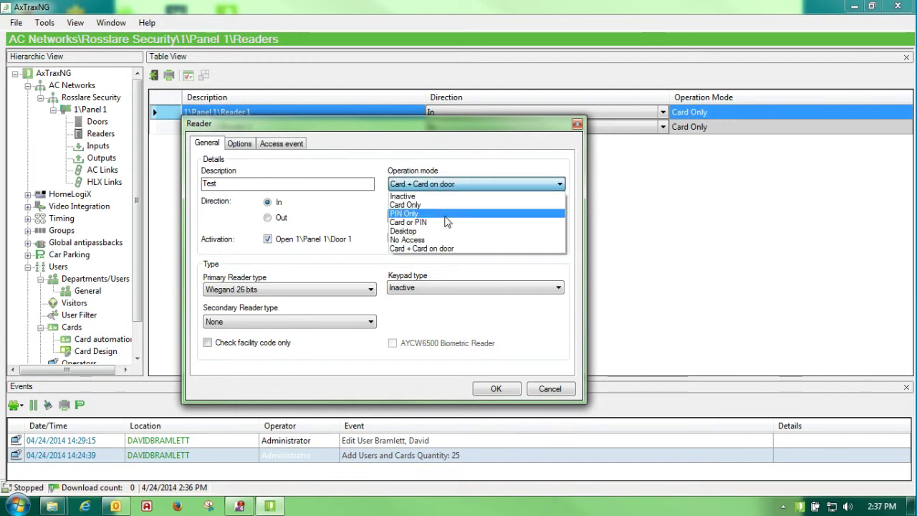
pyautogui.click(444, 213)
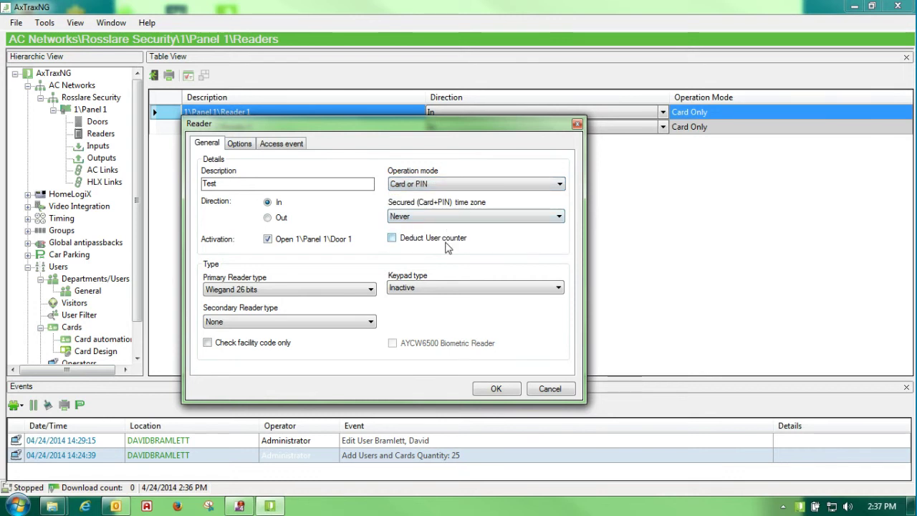
pyautogui.click(560, 217)
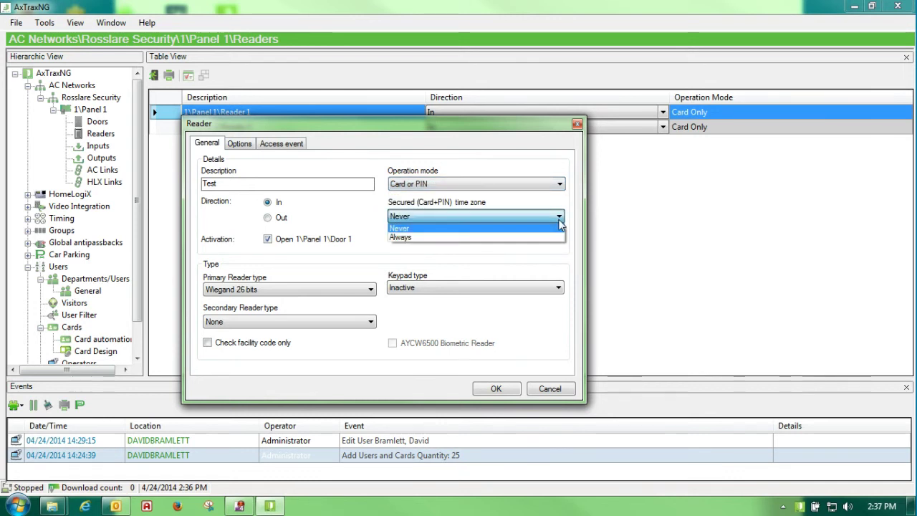
pyautogui.click(523, 227)
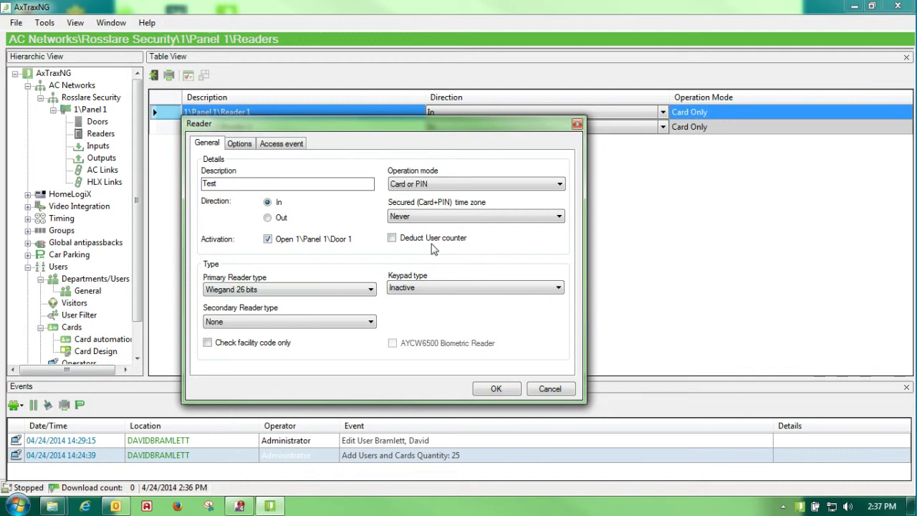
# - Toggle the Deduct User counter option on and off, and set the reader's keypad type to Wiegand 6 Rosslare
pyautogui.click(392, 239)
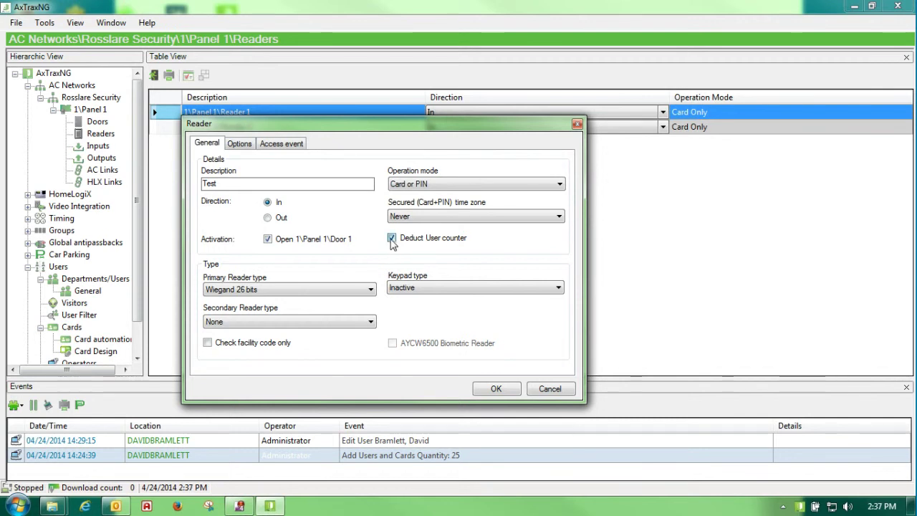
pyautogui.click(392, 239)
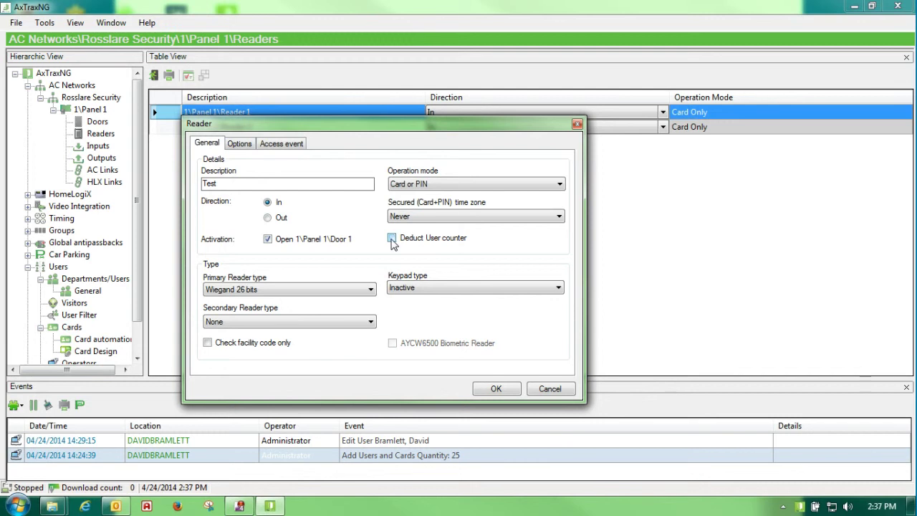
pyautogui.click(560, 289)
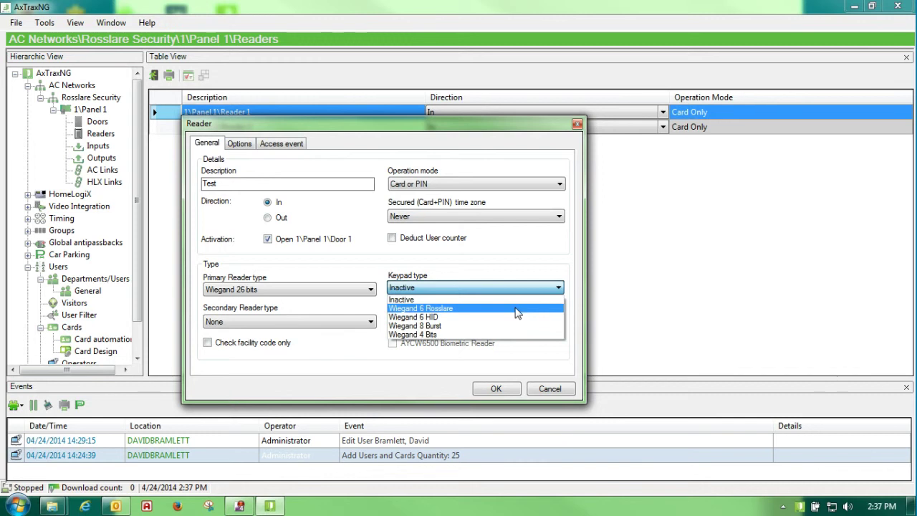
pyautogui.click(466, 315)
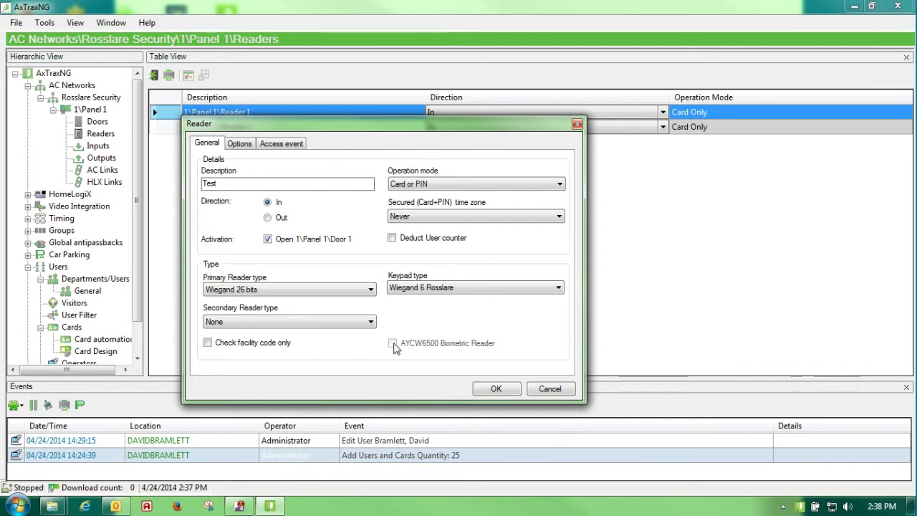
# - Try Clock and Data as the primary reader type, restore Wiegand 26 bits, and toggle the AYCW6500 Biometric Reader option on and off
pyautogui.click(371, 289)
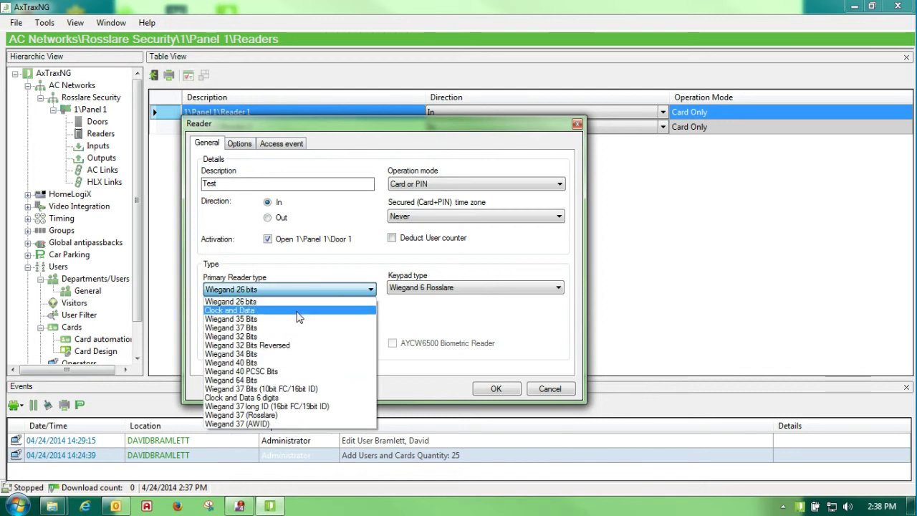
pyautogui.click(303, 314)
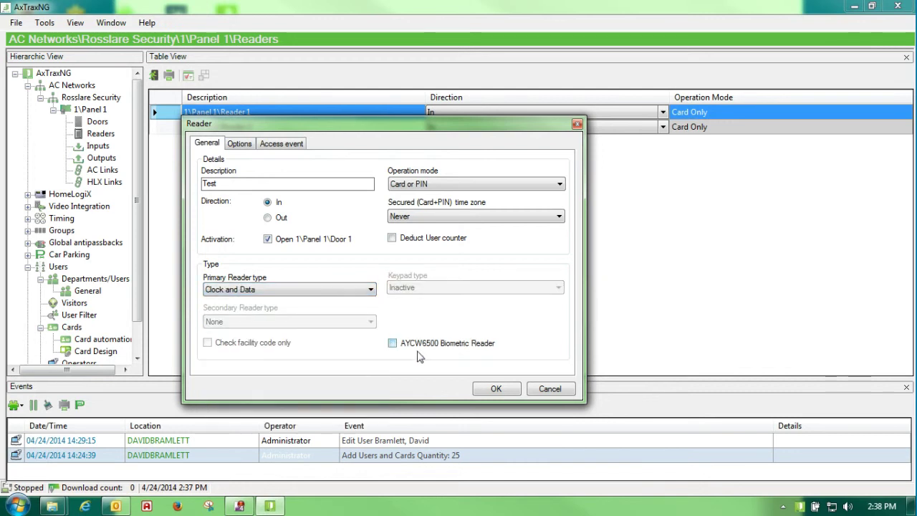
pyautogui.click(371, 289)
pyautogui.click(294, 310)
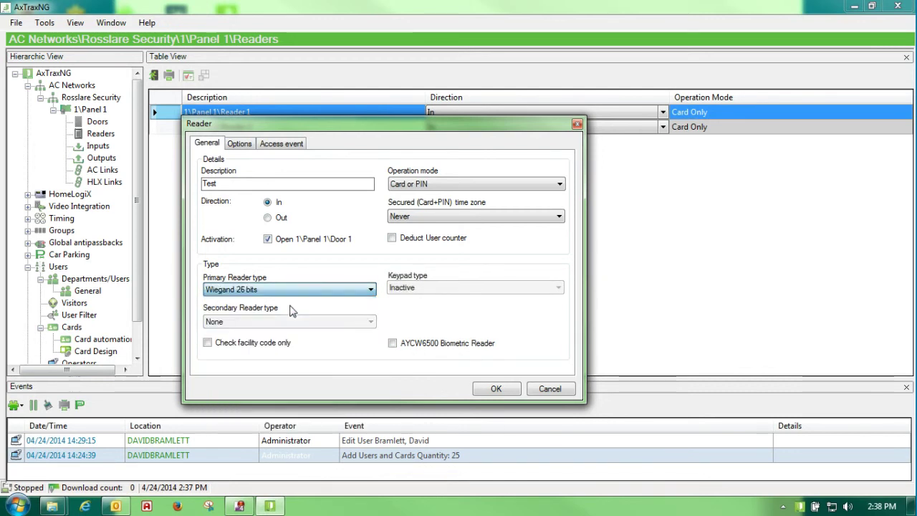
pyautogui.click(393, 344)
pyautogui.click(396, 345)
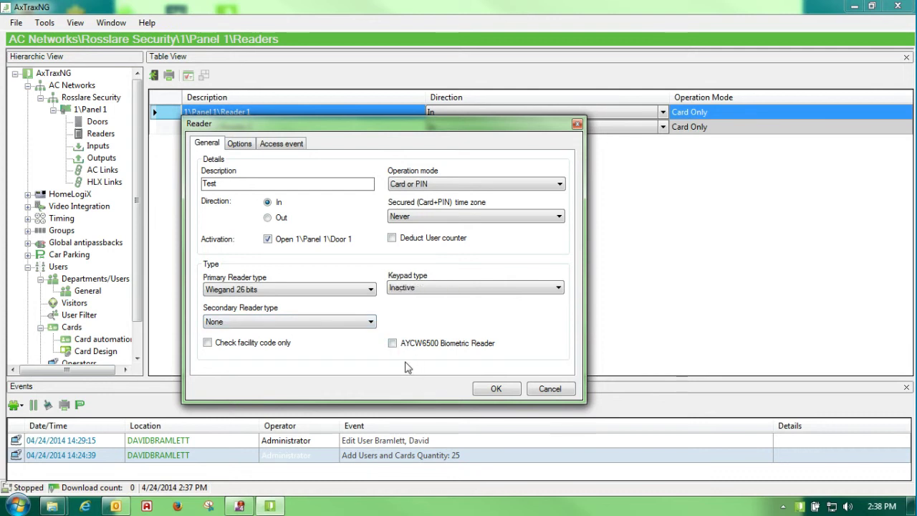
# - Open the reader's timed antipassback options and keep Automatic antipassback set to Never
pyautogui.click(236, 145)
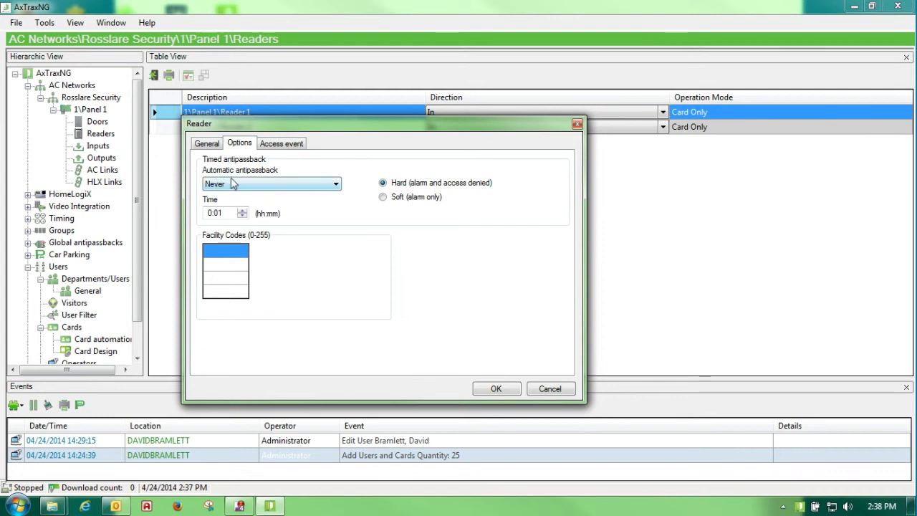
pyautogui.click(334, 185)
pyautogui.click(333, 196)
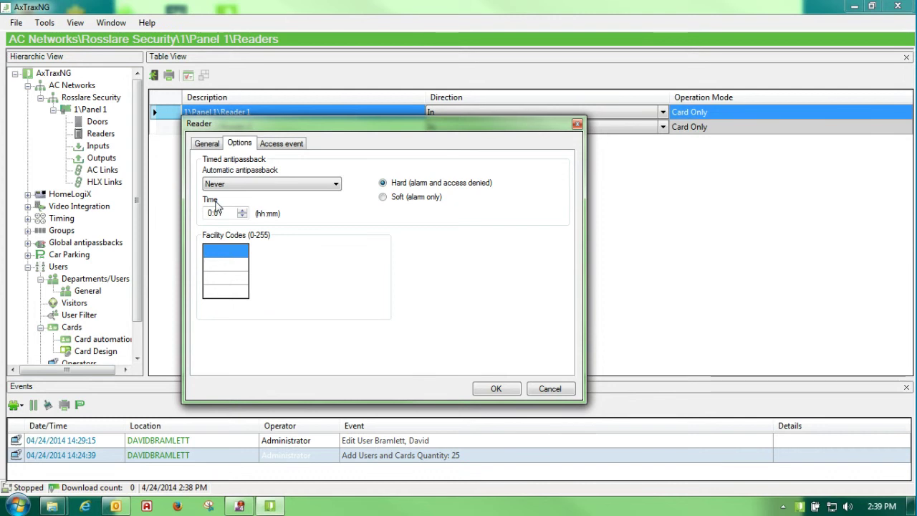
# - Enable the pop-up user window for Access Granted events, try manual closing, and set it to close by timer
pyautogui.click(270, 149)
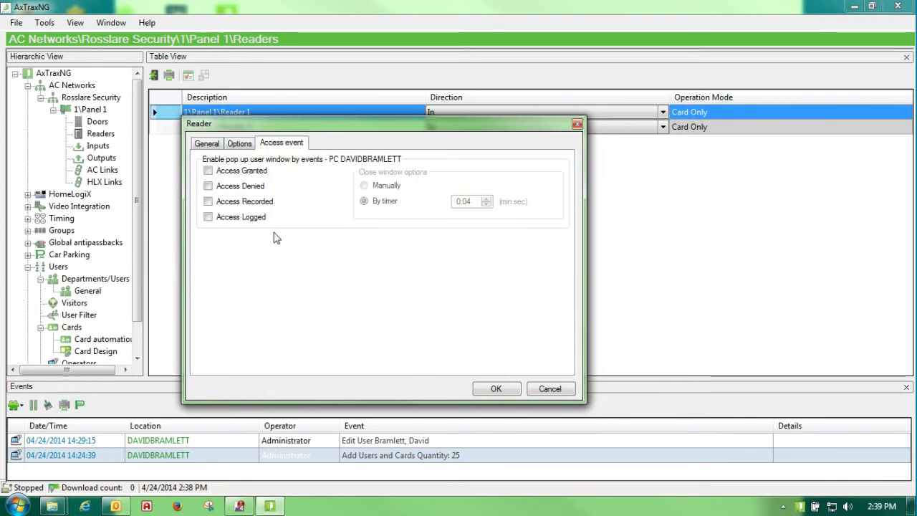
pyautogui.click(209, 171)
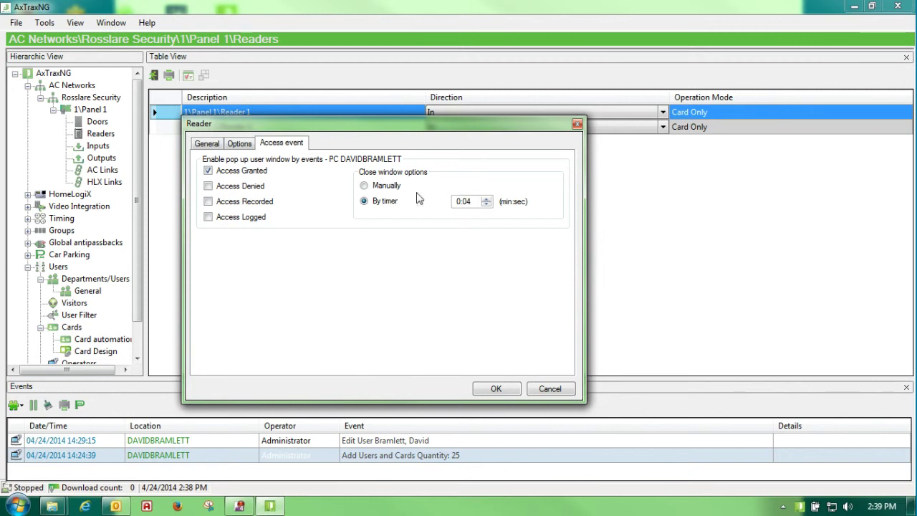
pyautogui.click(379, 188)
pyautogui.click(378, 201)
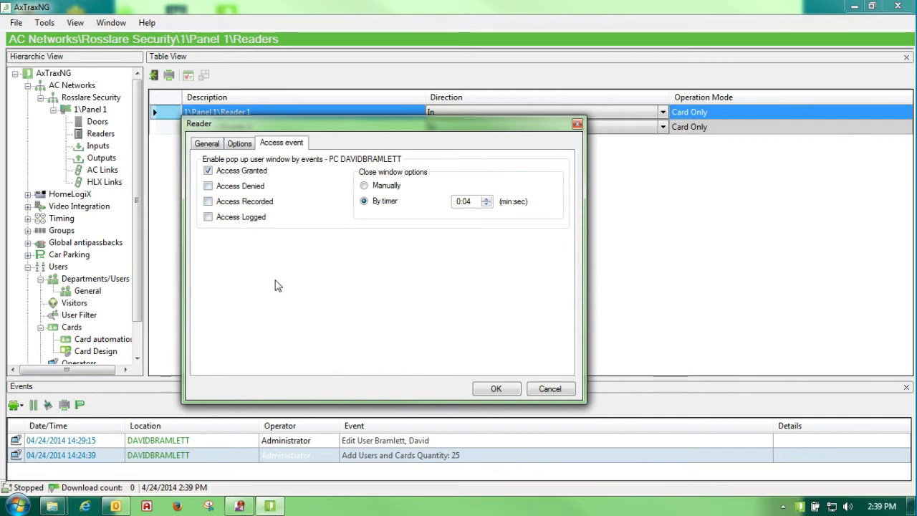
# - Try to save the reader settings, dismiss the message, and discard the changes to Reader 1
pyautogui.click(488, 390)
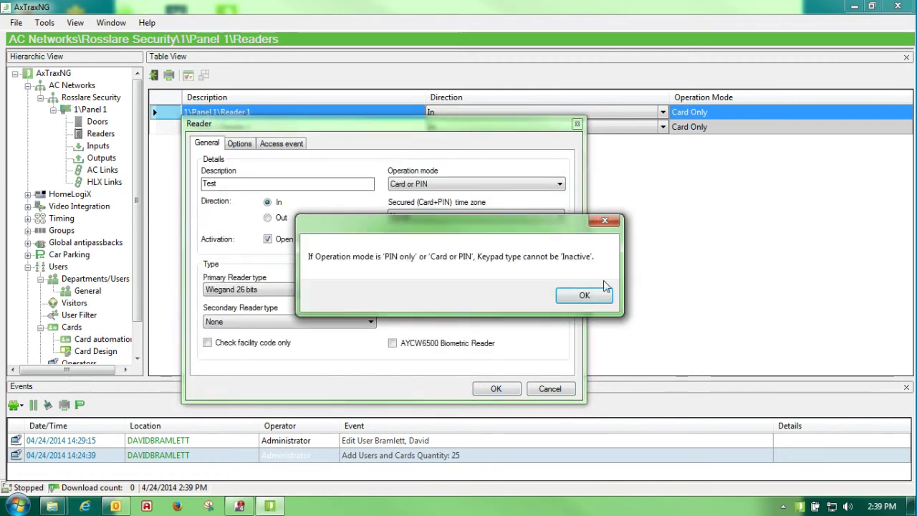
pyautogui.click(583, 295)
pyautogui.click(549, 387)
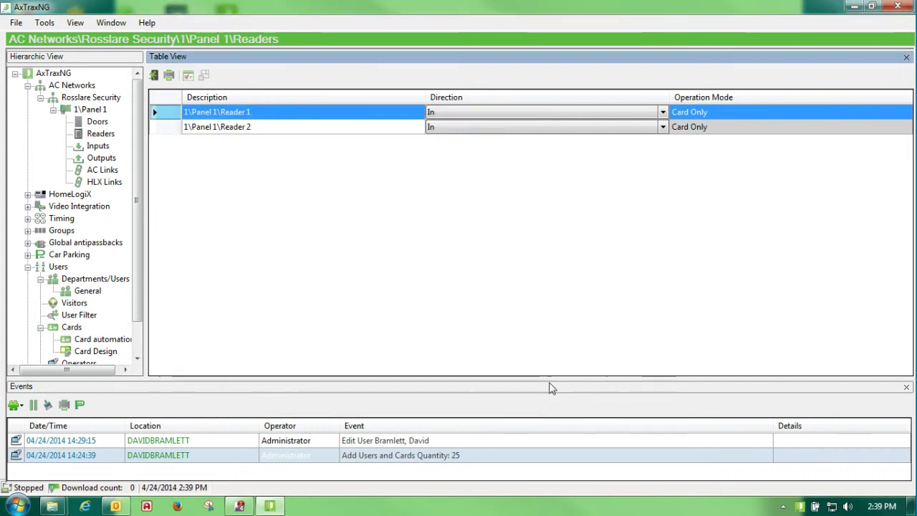
# - Open Panel 1's inputs, set Input 1's type to Normally Open, and select its activity start delay
pyautogui.click(98, 146)
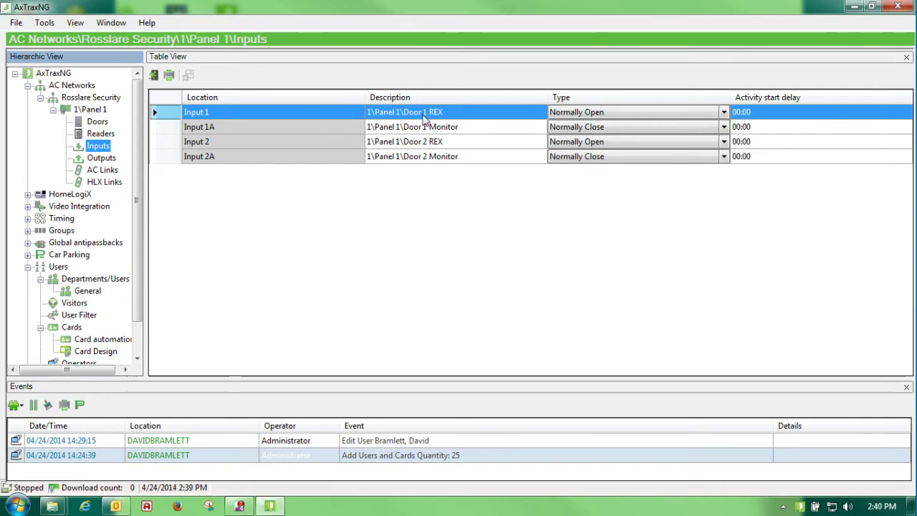
pyautogui.click(725, 113)
pyautogui.click(724, 113)
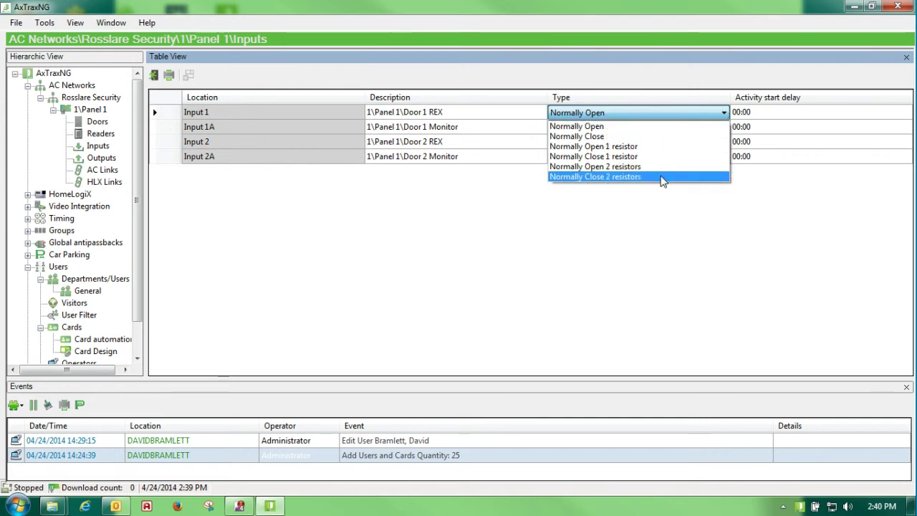
pyautogui.click(643, 129)
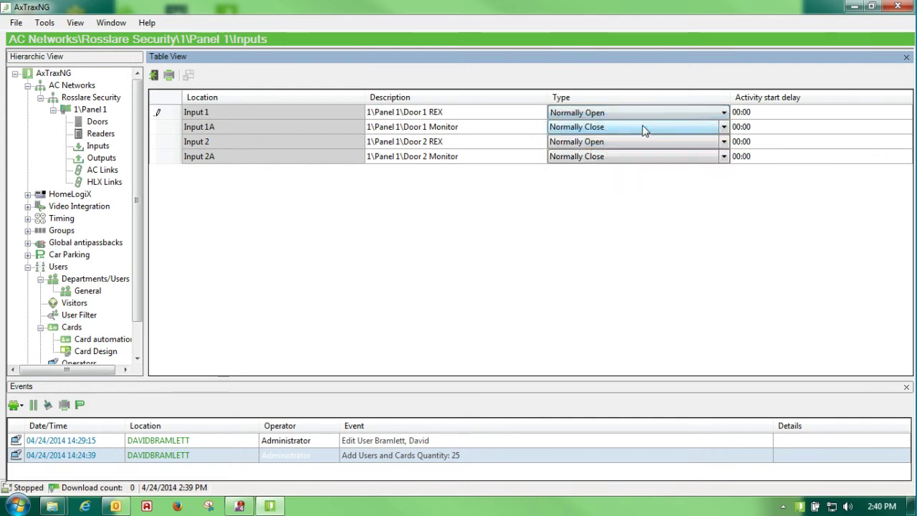
pyautogui.click(751, 114)
pyautogui.click(756, 116)
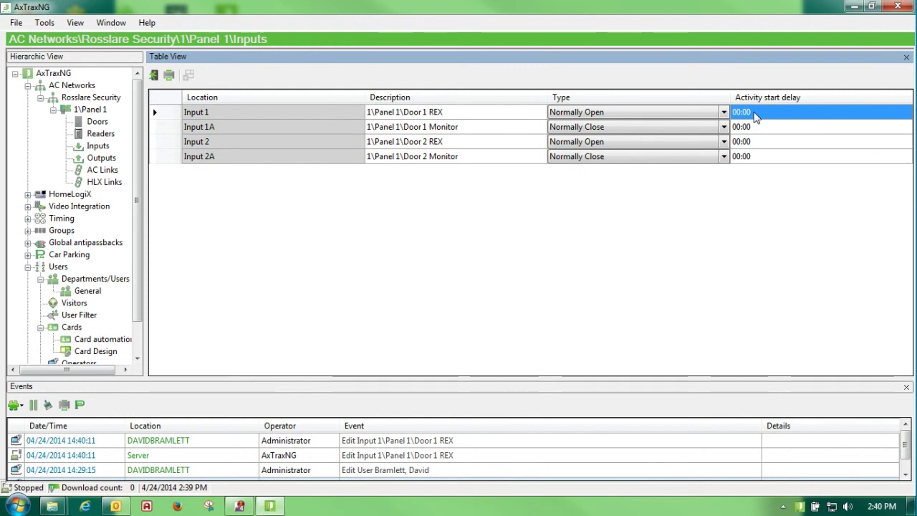
# - Open Panel 1's outputs list and select Output 1A
pyautogui.click(98, 158)
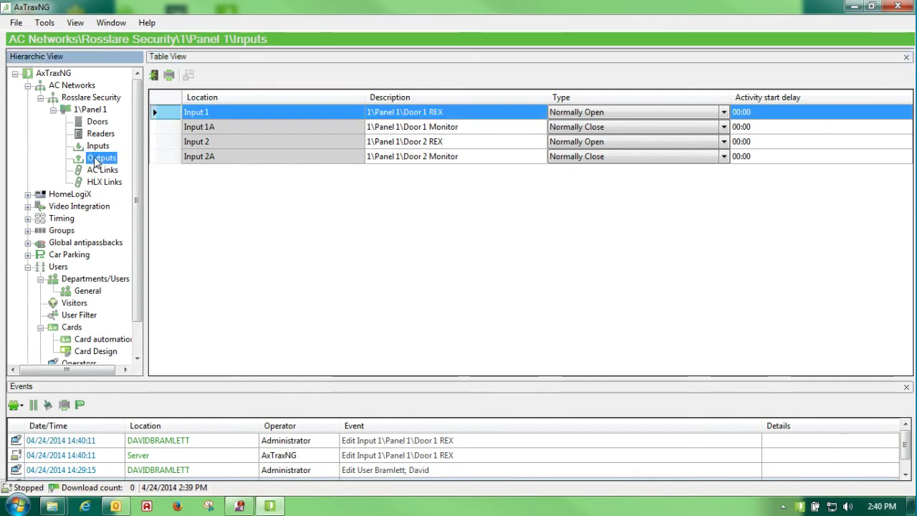
pyautogui.click(237, 115)
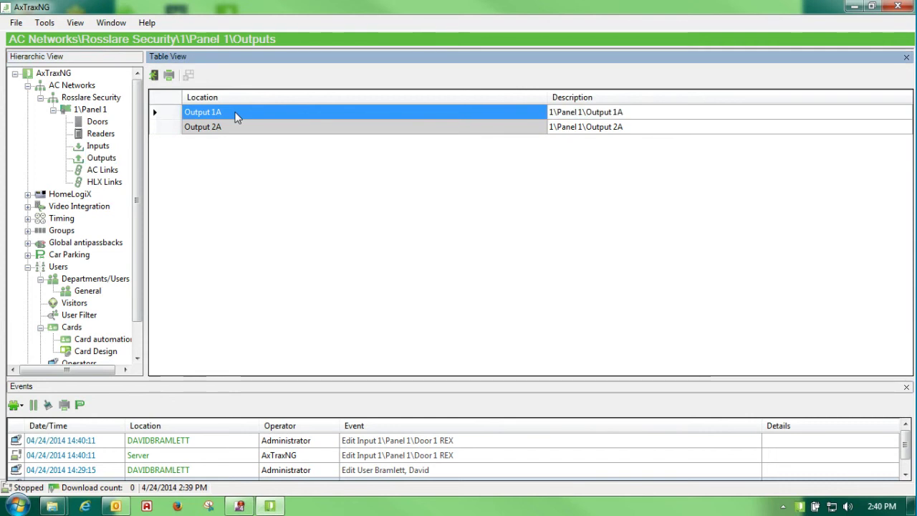
# - Start a new AC link on Panel 1 with source type Door for Door 1's forced-open event
pyautogui.click(103, 170)
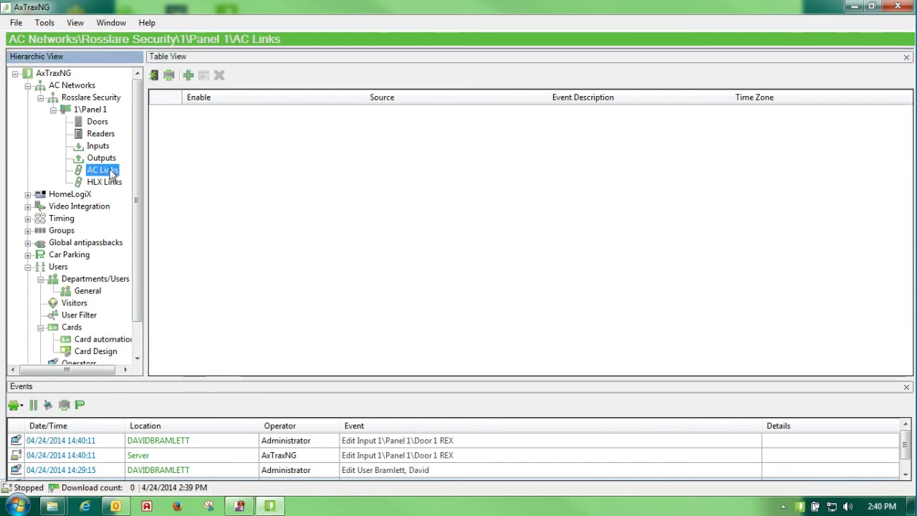
pyautogui.click(188, 75)
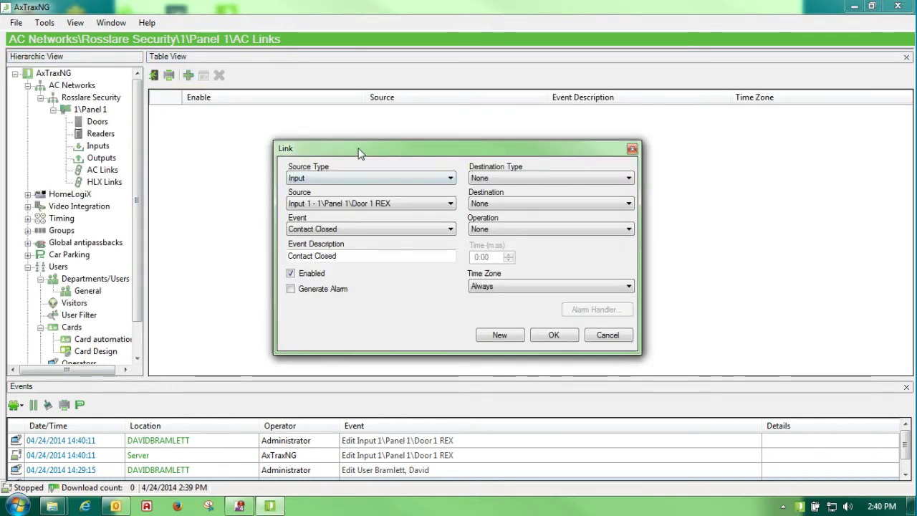
pyautogui.moveTo(359, 153); pyautogui.dragTo(330, 131)
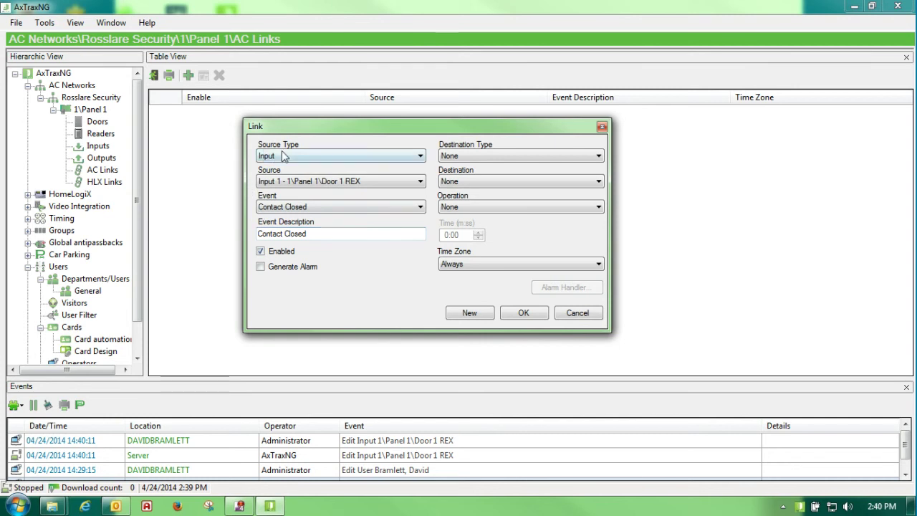
pyautogui.click(419, 156)
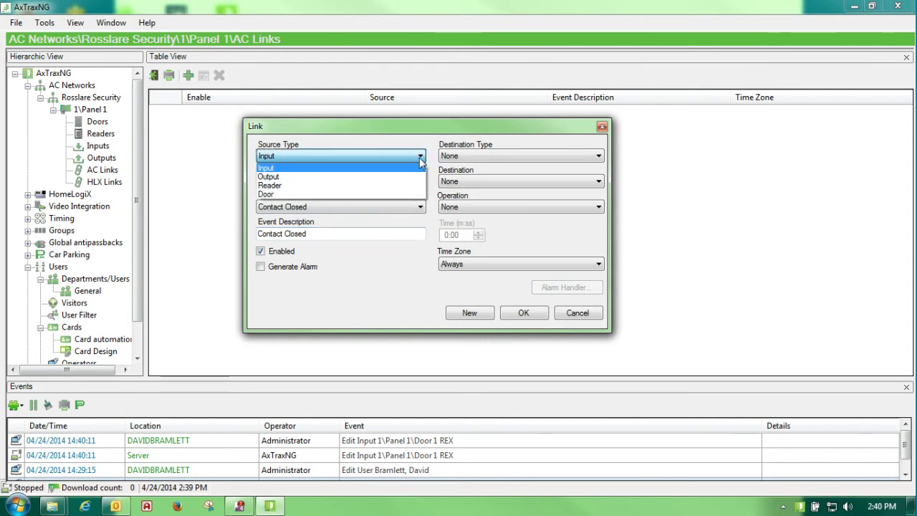
pyautogui.click(377, 194)
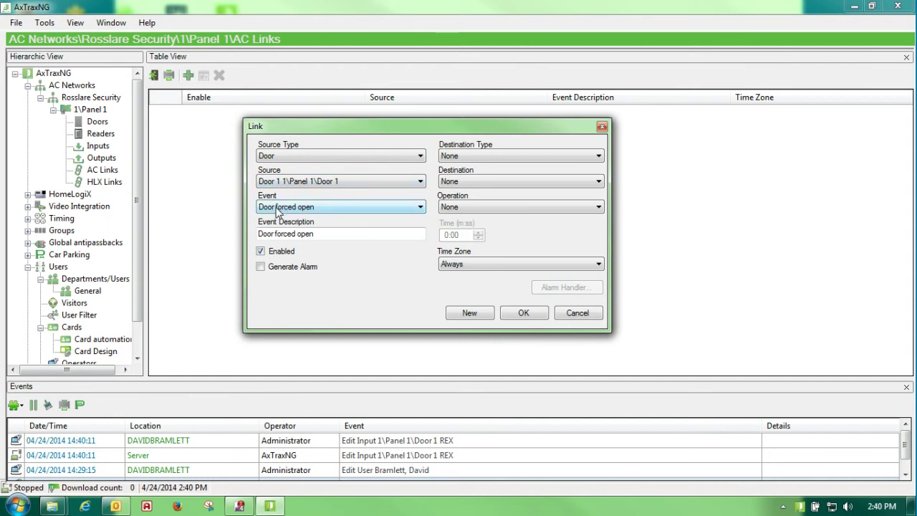
# - Set the link's destination to the Sounder type Bell with operation Sounder On, and save the link
pyautogui.click(598, 156)
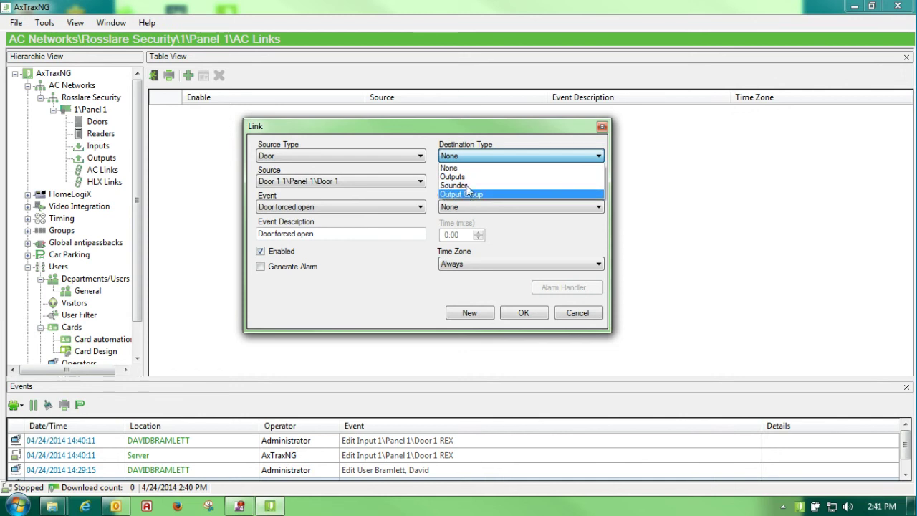
pyautogui.click(465, 186)
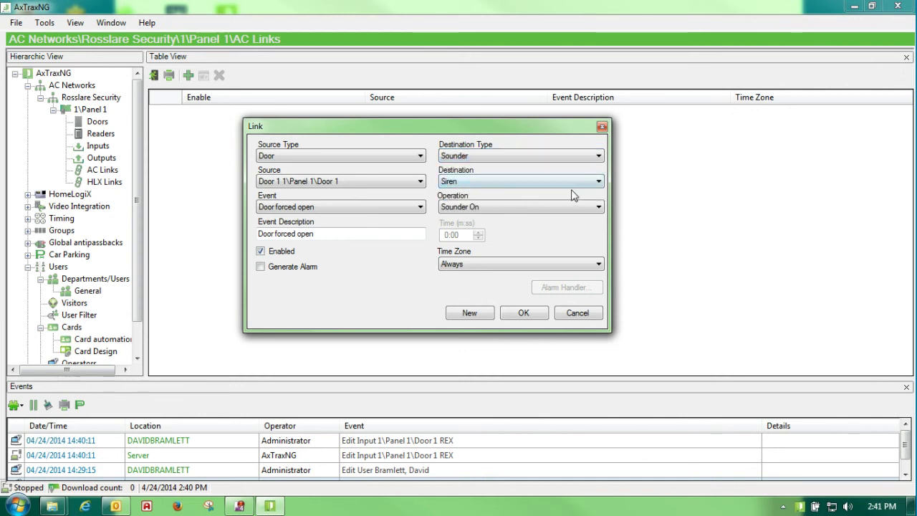
pyautogui.click(595, 182)
pyautogui.click(478, 205)
pyautogui.click(598, 207)
pyautogui.click(484, 220)
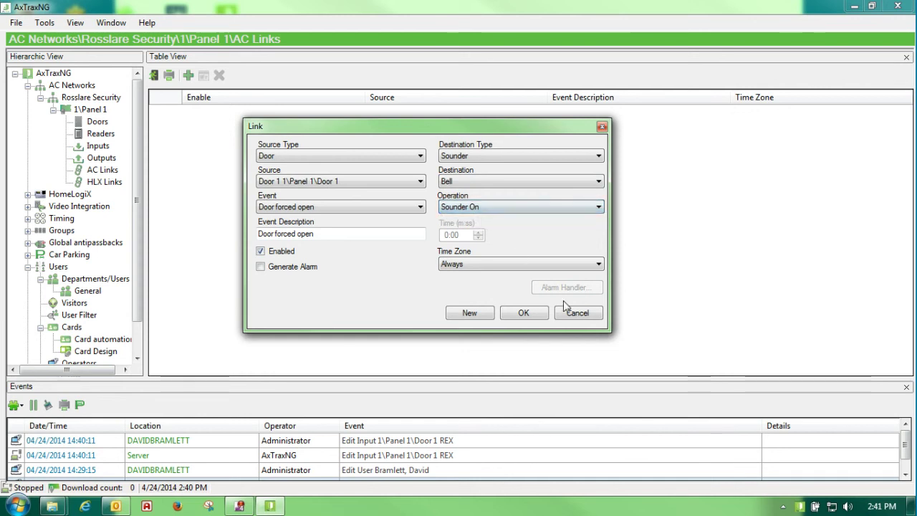
pyautogui.click(521, 314)
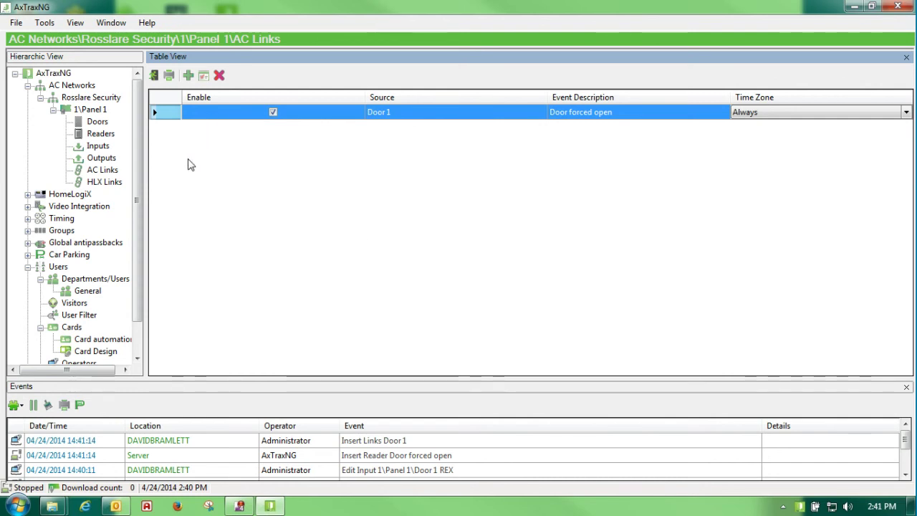
# - Enable the Door forced open timer for Panel 1's Door 1 and save the door settings
pyautogui.click(95, 124)
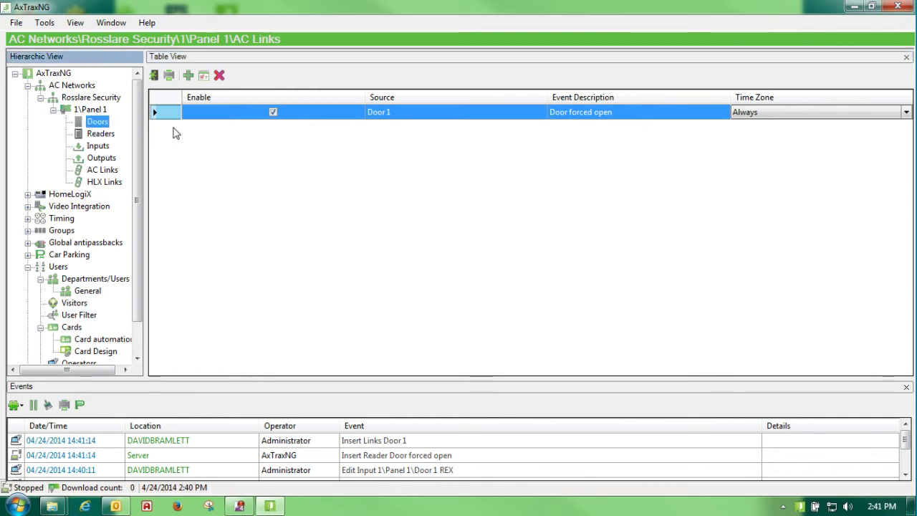
pyautogui.doubleClick(204, 152)
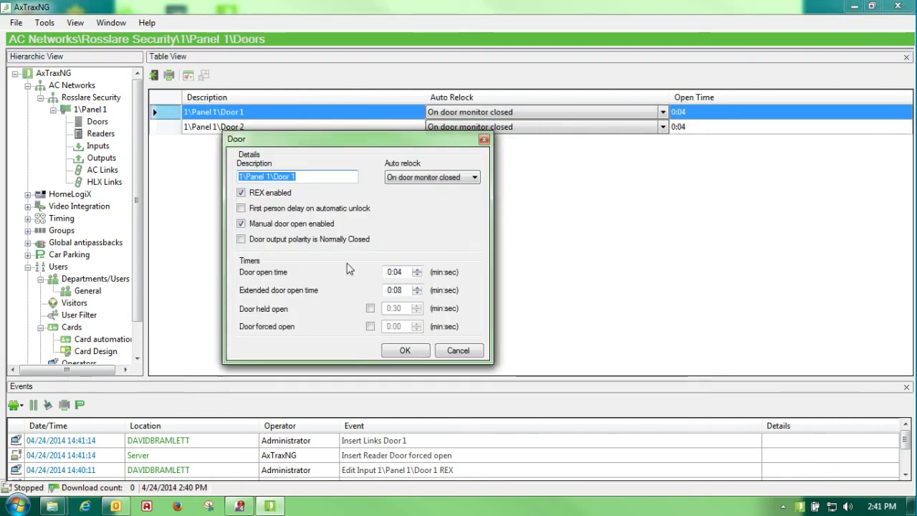
pyautogui.click(370, 327)
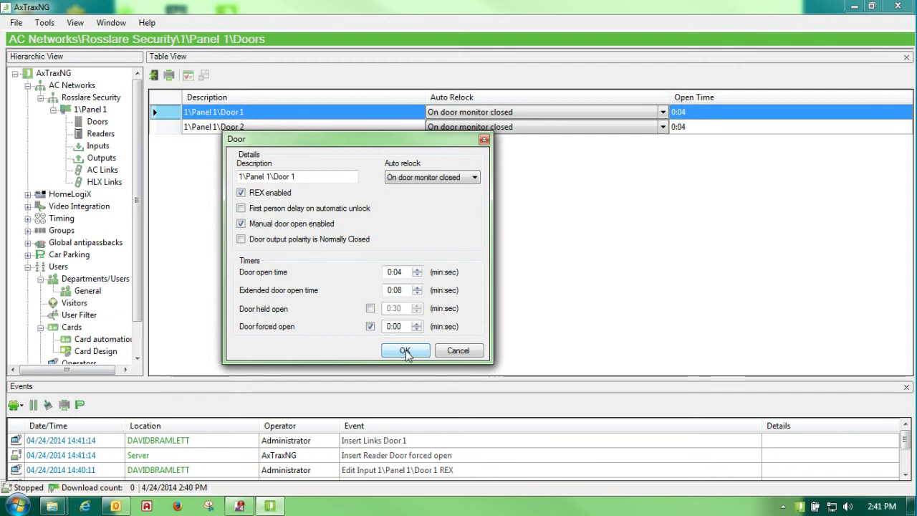
pyautogui.click(406, 350)
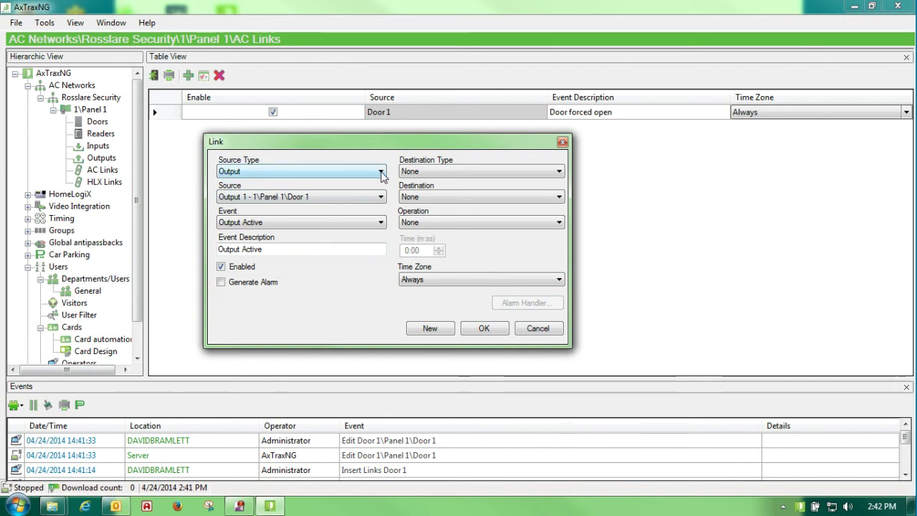
# - Try Output 1A as the new output link's source and switch back to Output 1 for Door 1
pyautogui.click(381, 197)
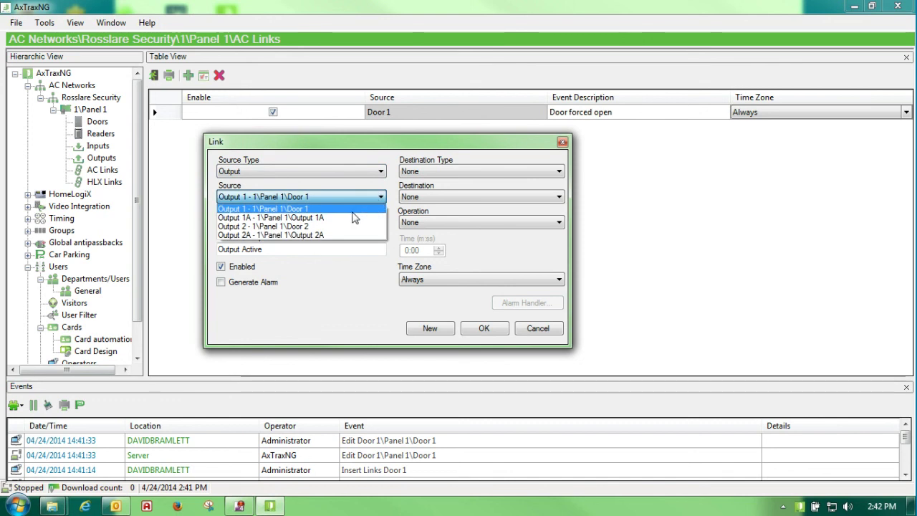
pyautogui.press('Escape')
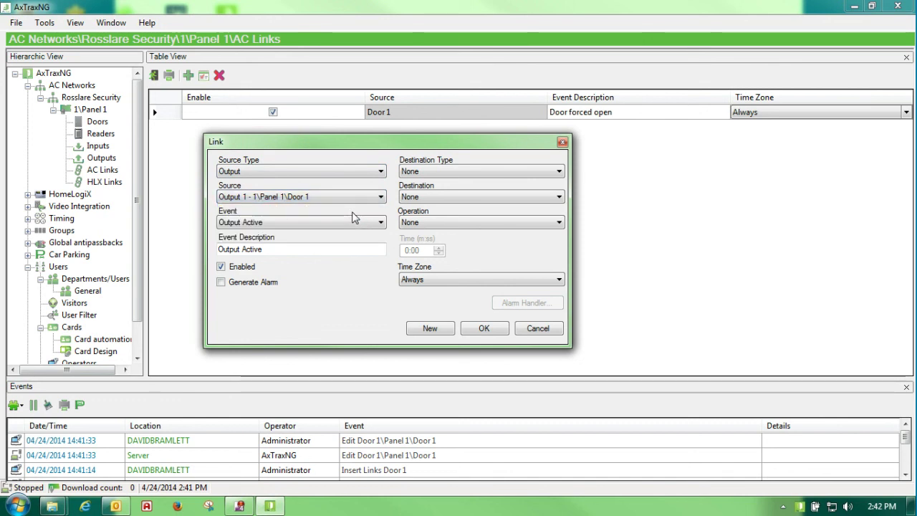
pyautogui.click(381, 197)
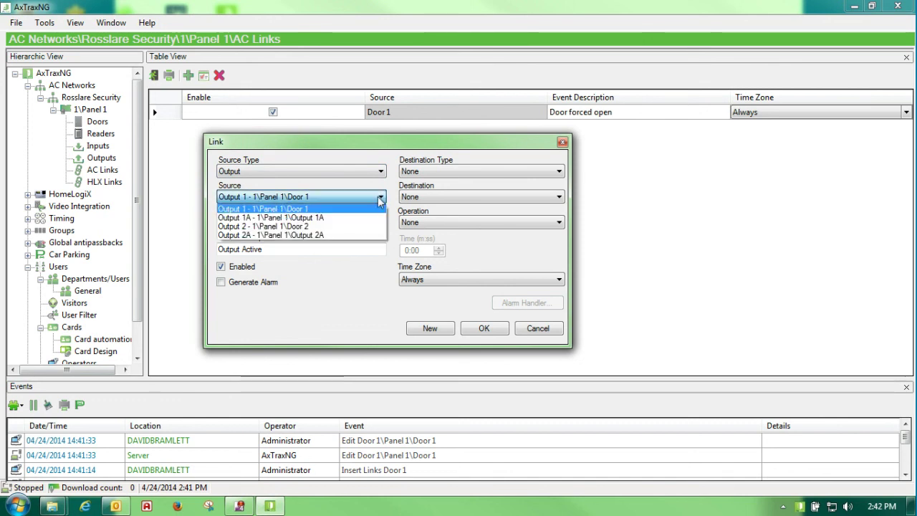
pyautogui.click(349, 219)
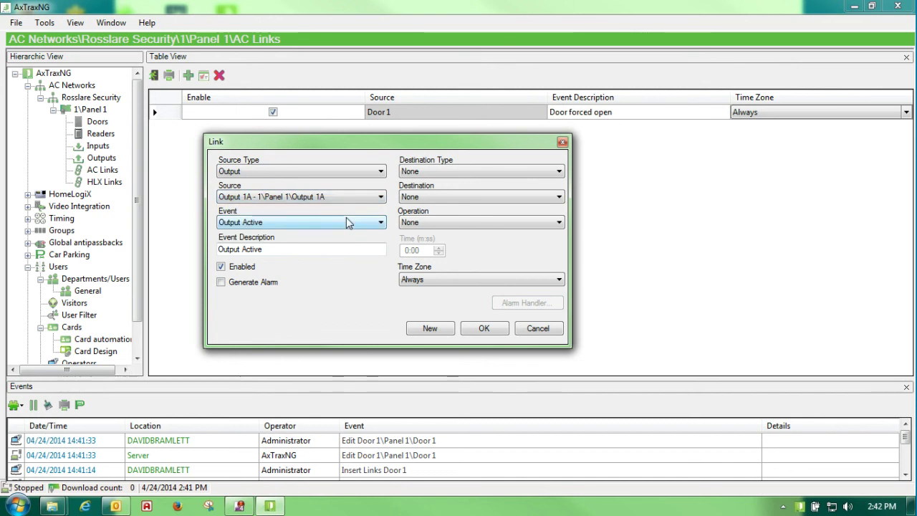
pyautogui.click(381, 197)
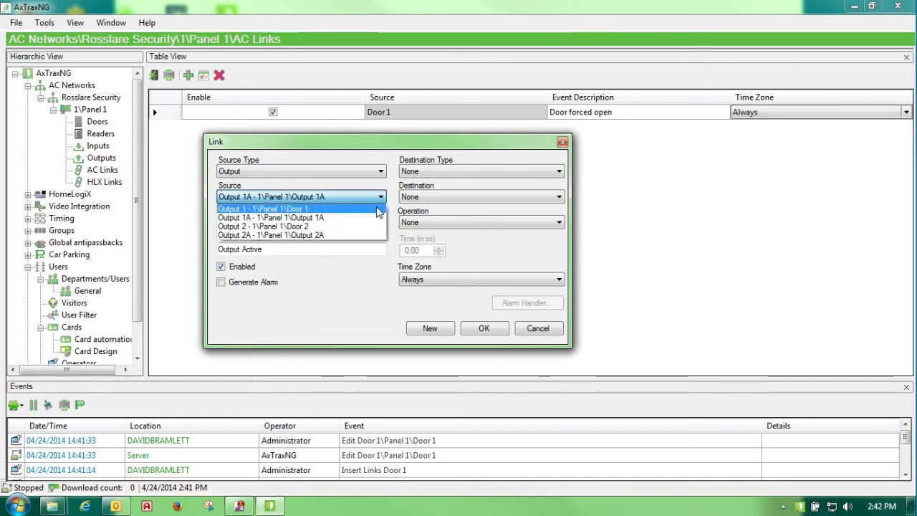
pyautogui.click(379, 208)
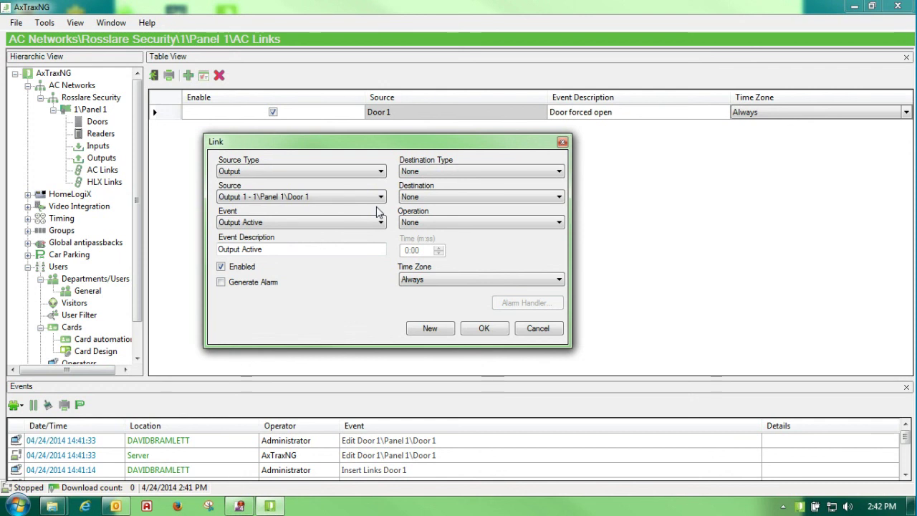
# - Set the link's event to Automatic operation, keep destination type Outputs, operation Follow and time zone Always, and save the link
pyautogui.click(370, 224)
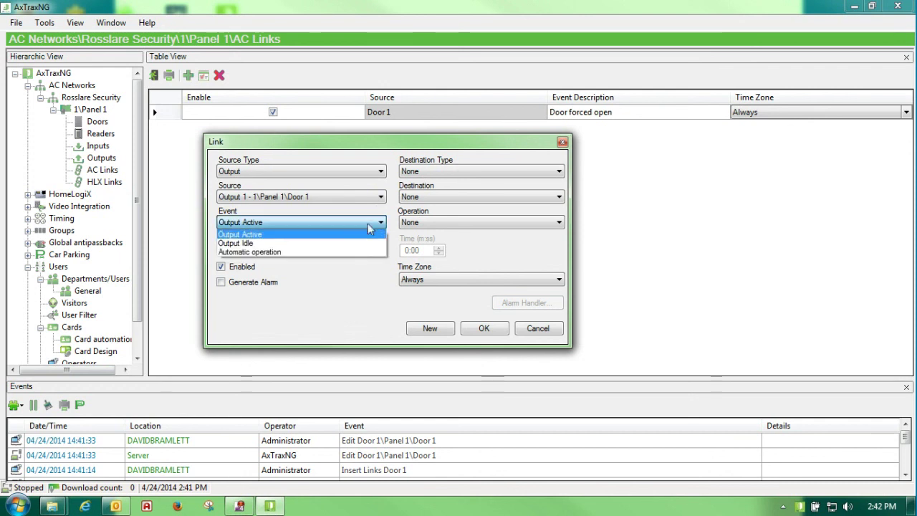
pyautogui.click(320, 252)
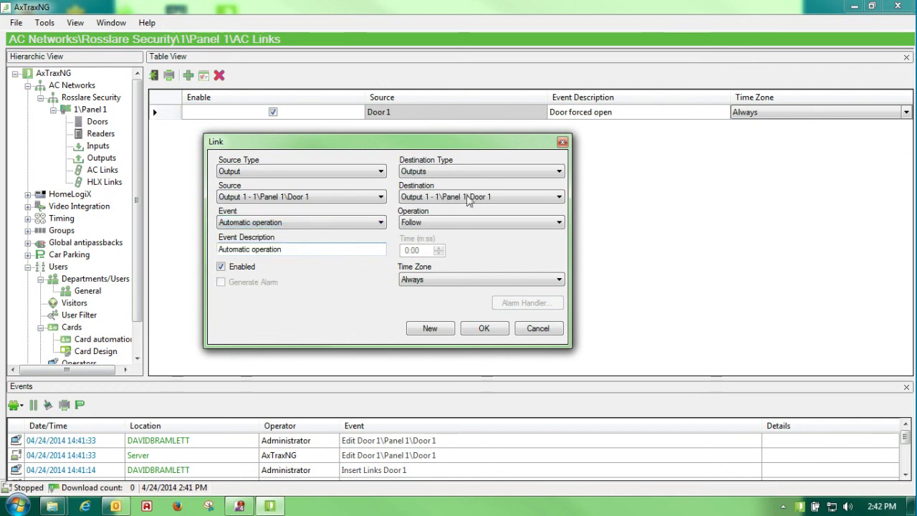
pyautogui.click(560, 174)
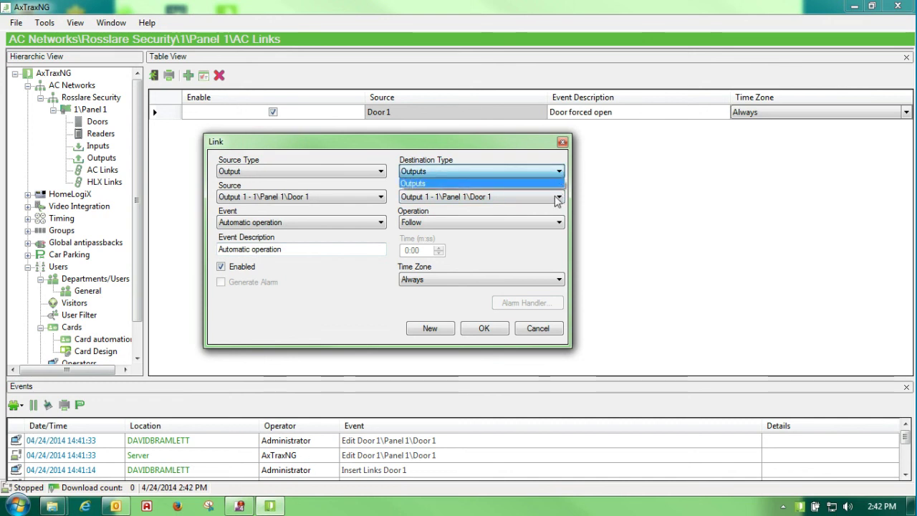
pyautogui.click(558, 185)
pyautogui.click(558, 223)
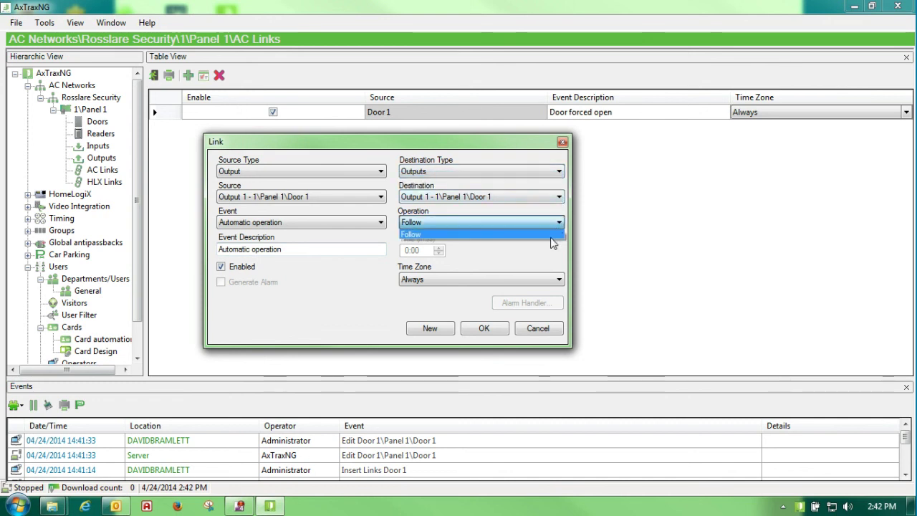
pyautogui.click(561, 283)
pyautogui.click(560, 280)
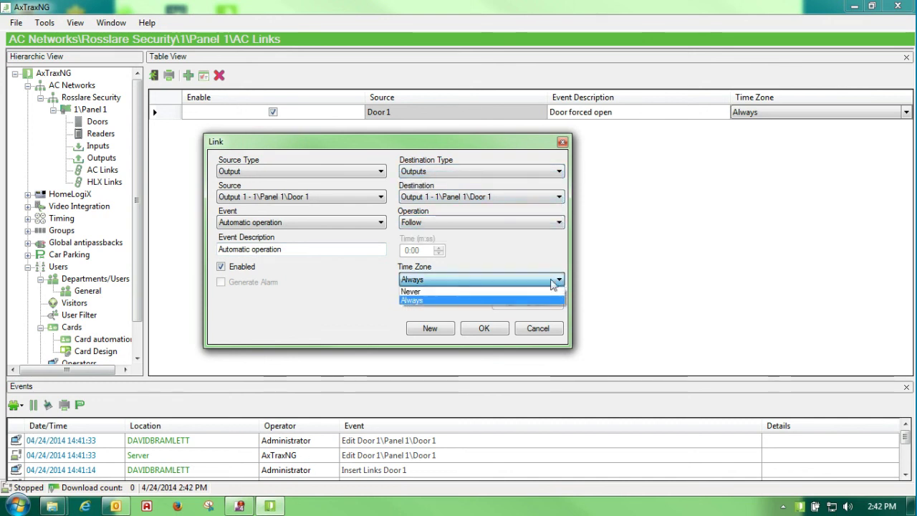
pyautogui.click(459, 302)
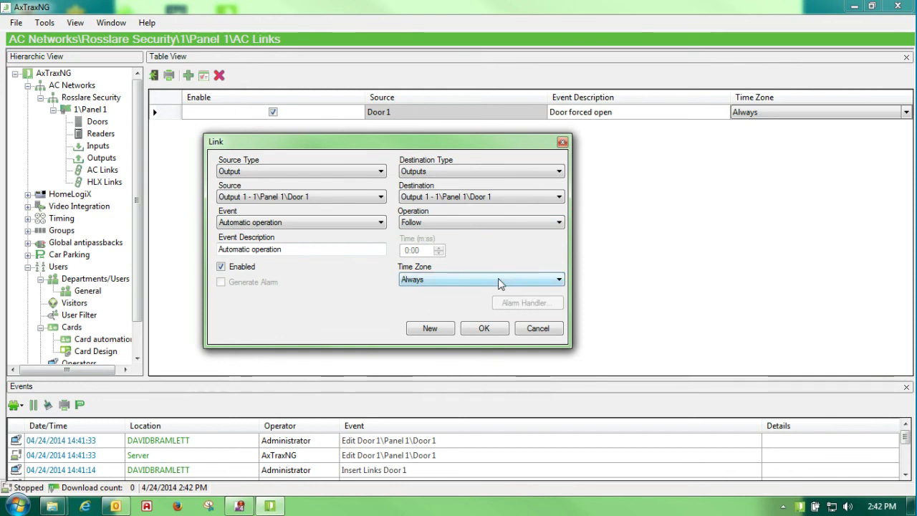
pyautogui.click(484, 329)
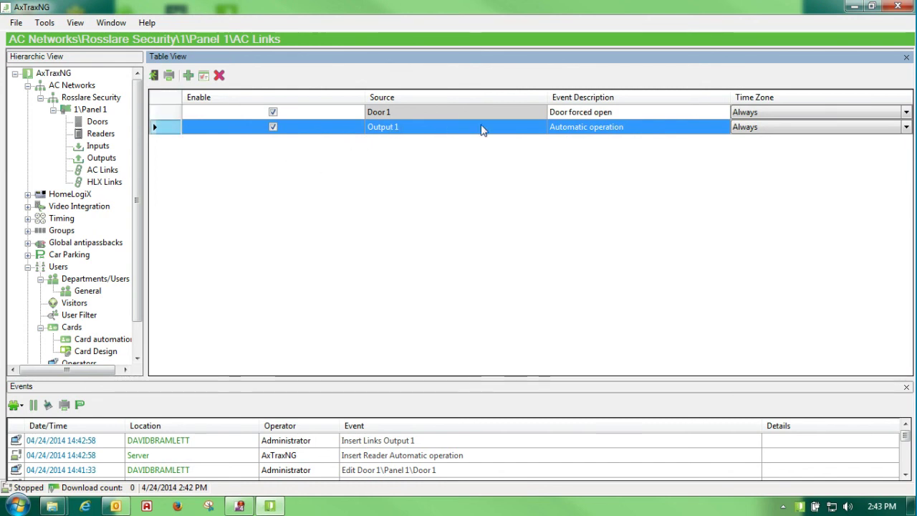
pyautogui.click(759, 130)
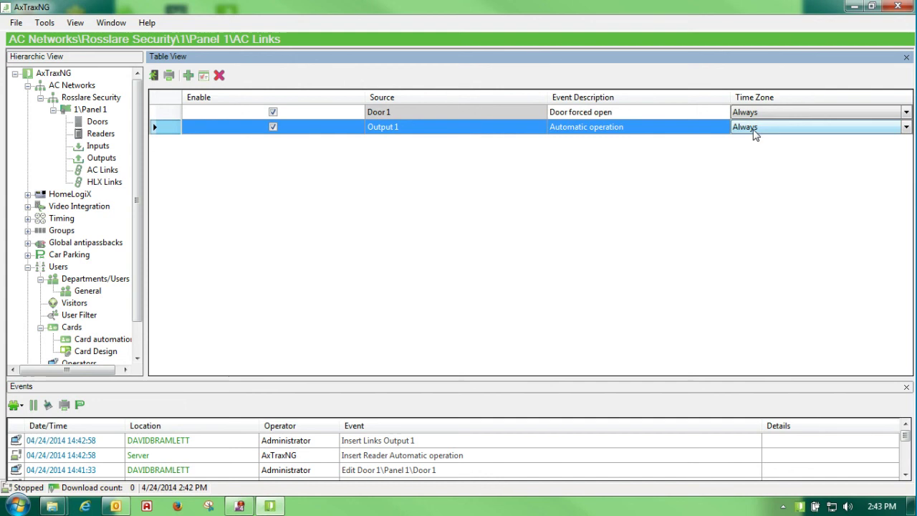